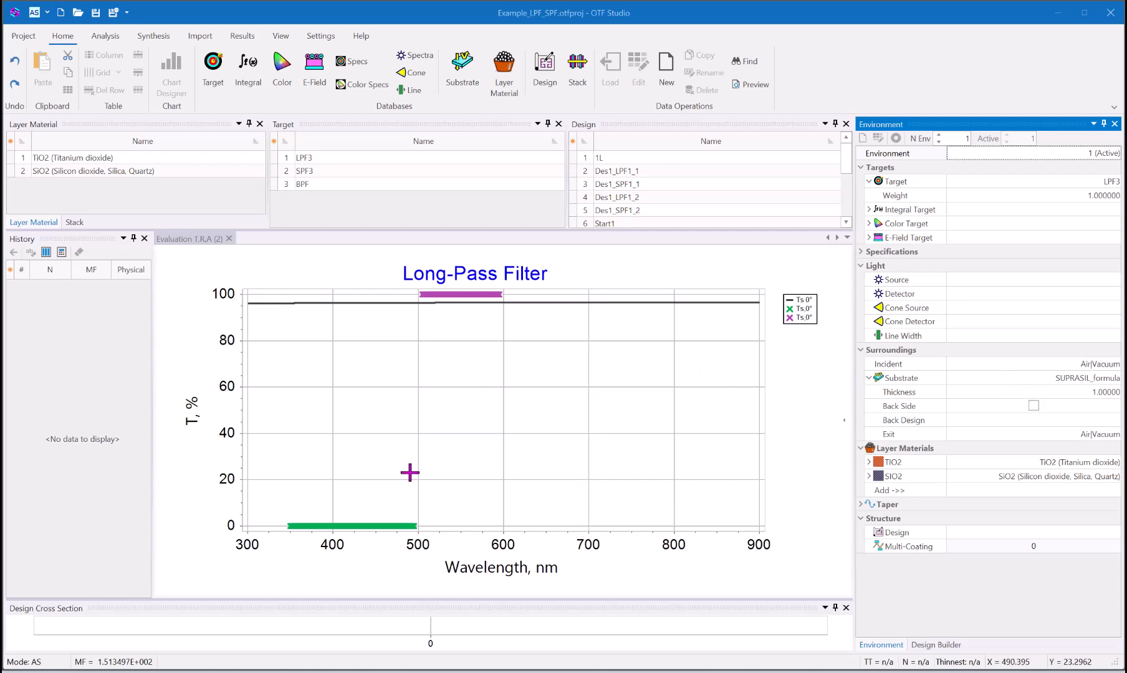
Load the Start2 design as the starting point for the long-pass filter.
mouse_move(303, 528)
mouse_move(424, 294)
scroll(701, 193, "down", 1)
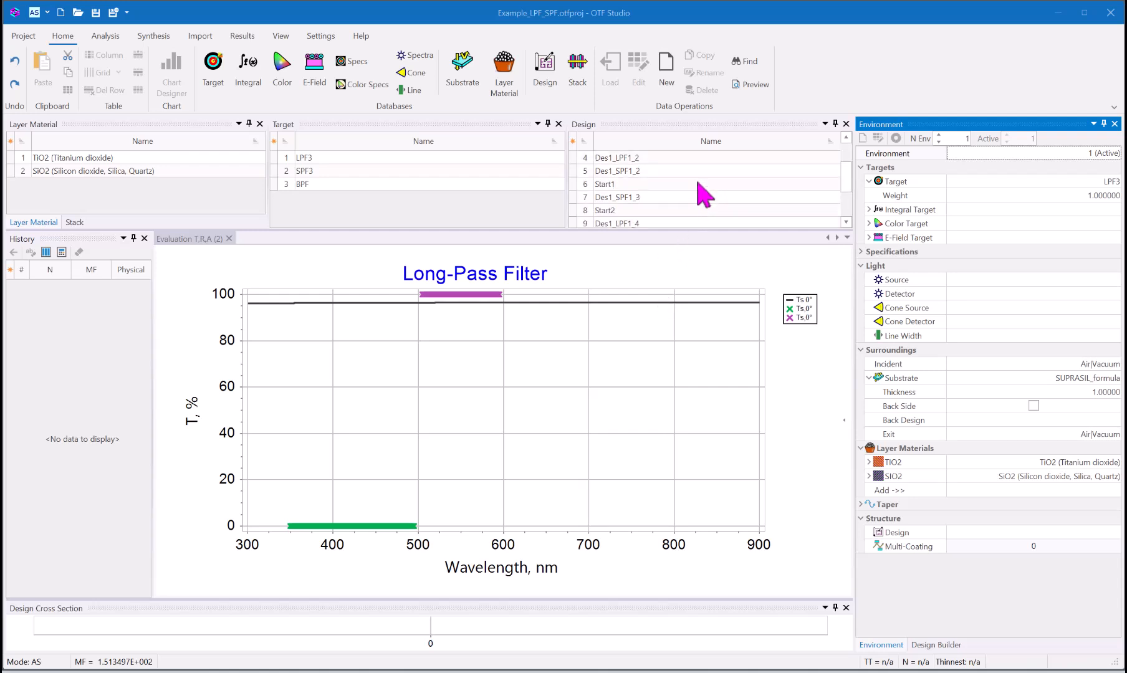
left_click(608, 210)
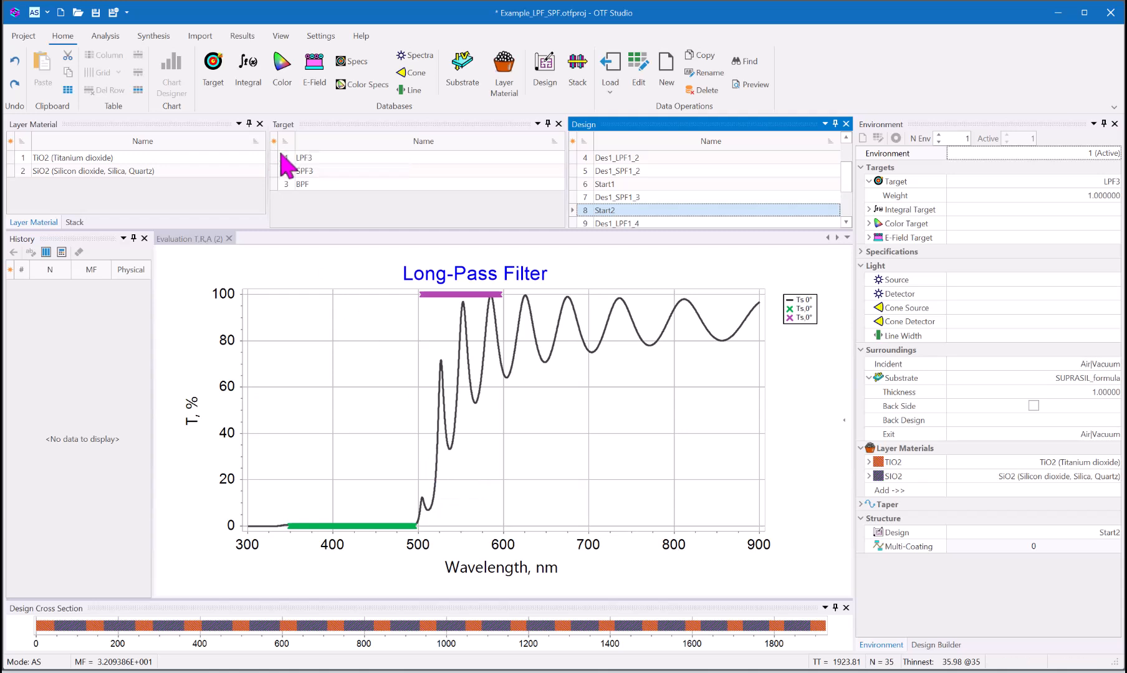
Show the layer thickness profile, dock it below the transmittance chart and enlarge the chart's area.
left_click(281, 36)
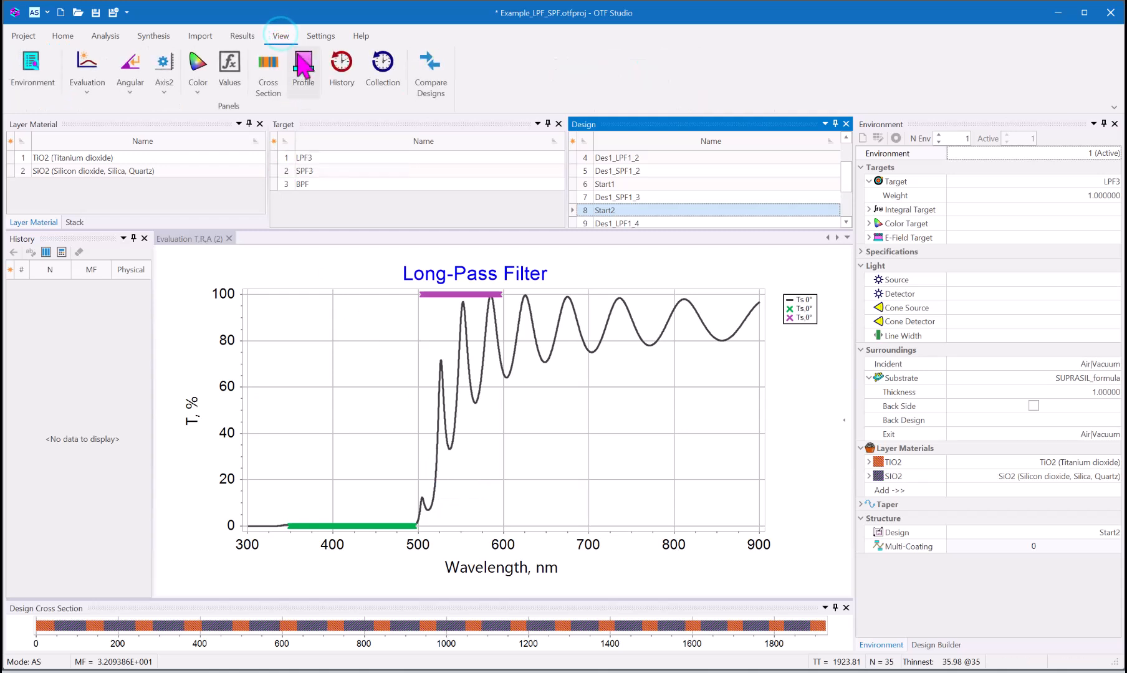
left_click(302, 73)
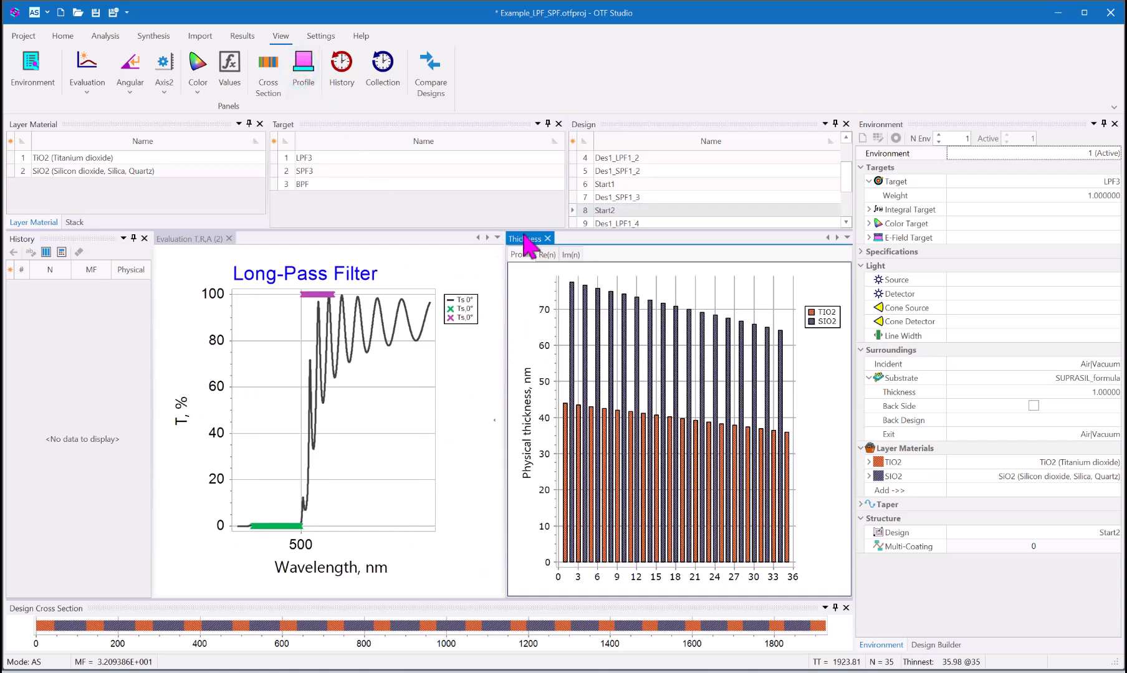
left_click_drag(523, 236, 510, 472)
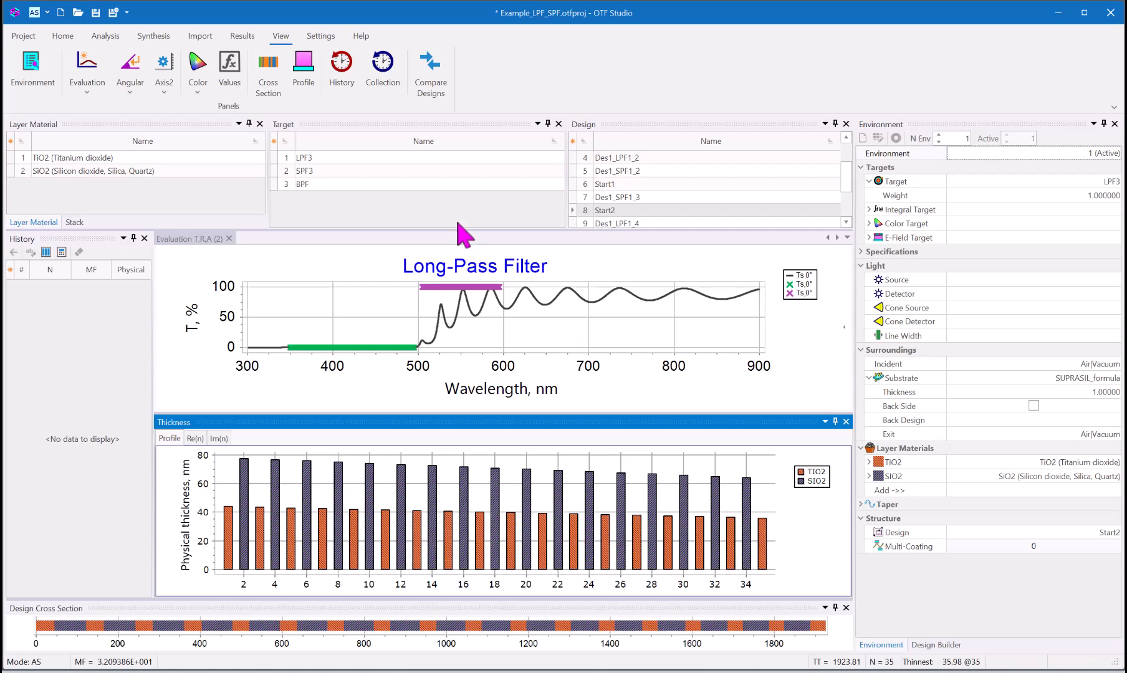
mouse_move(459, 229)
left_mouse_down()
mouse_move(455, 243)
mouse_move(457, 222)
left_mouse_up()
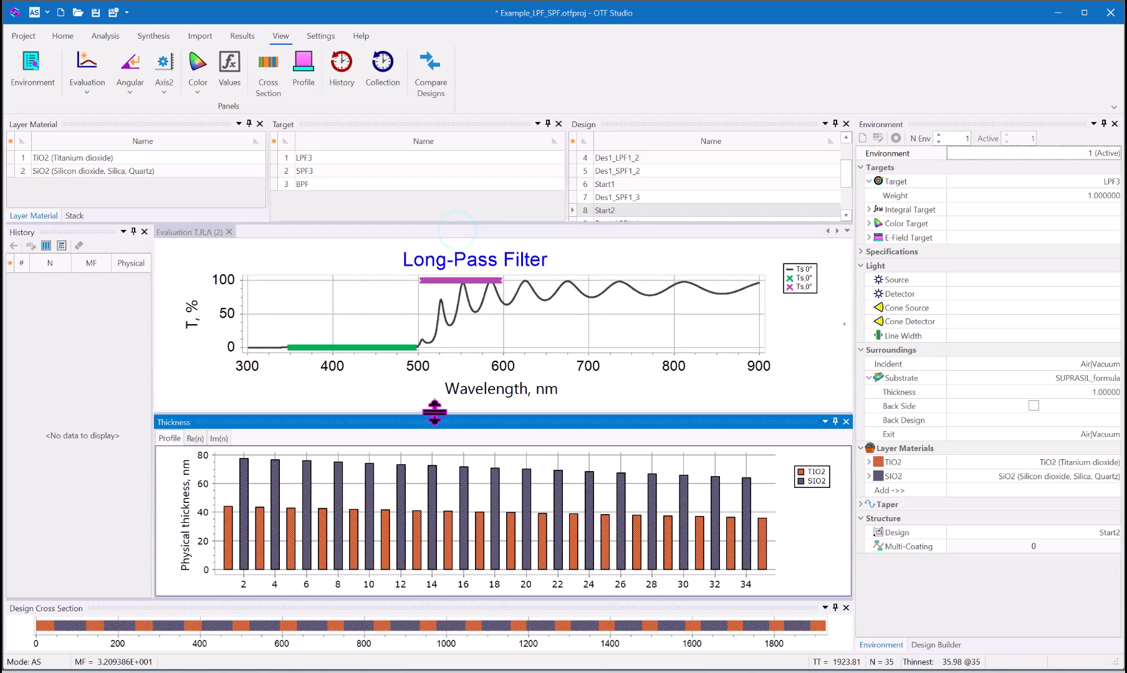
left_click_drag(435, 413, 434, 443)
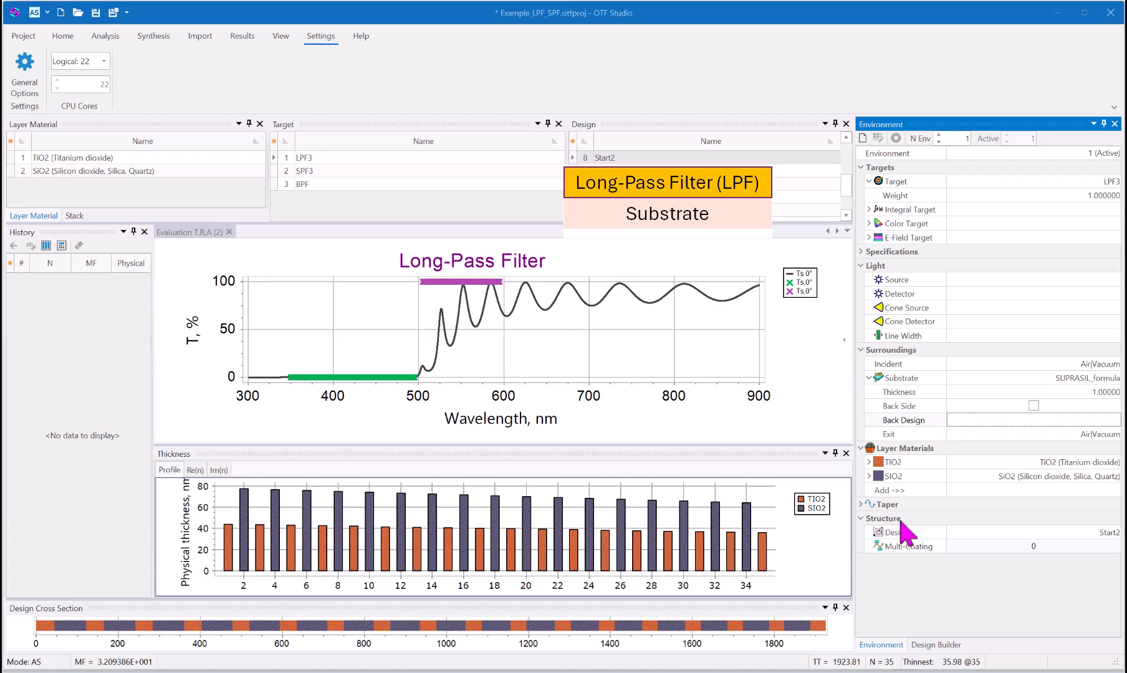
Run Gradual Evolution on the long-pass design, terminating when the number of layers exceeds 40.
left_click(934, 645)
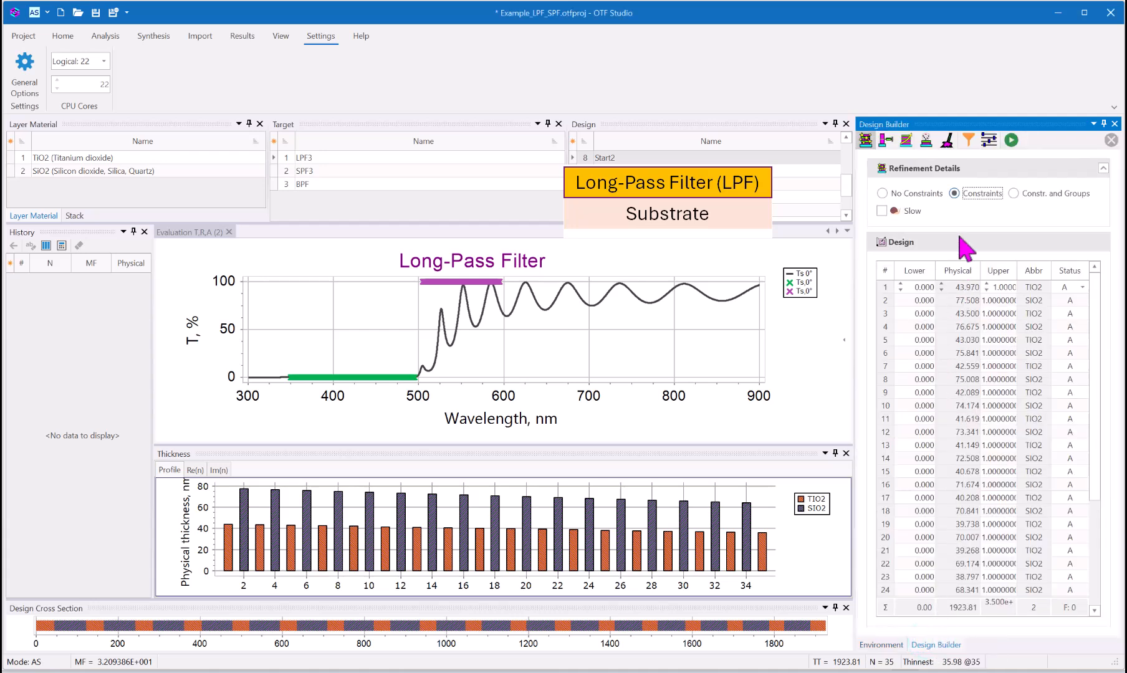
left_click(906, 143)
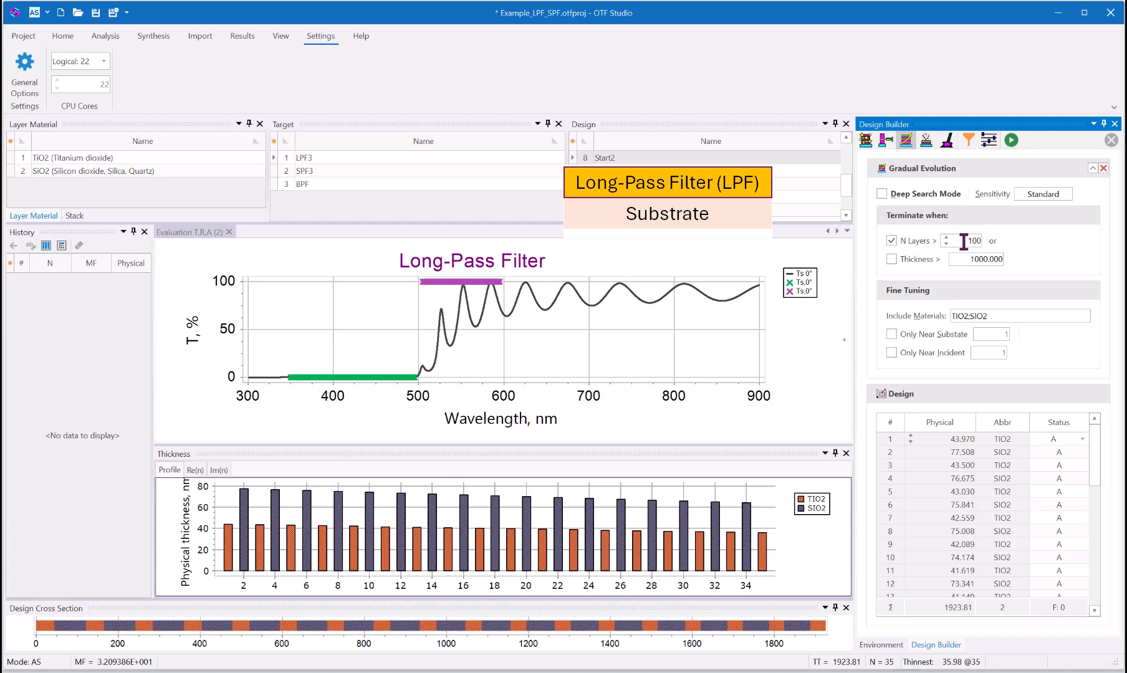
left_click_drag(964, 241, 985, 241)
type("40")
left_click(1011, 141)
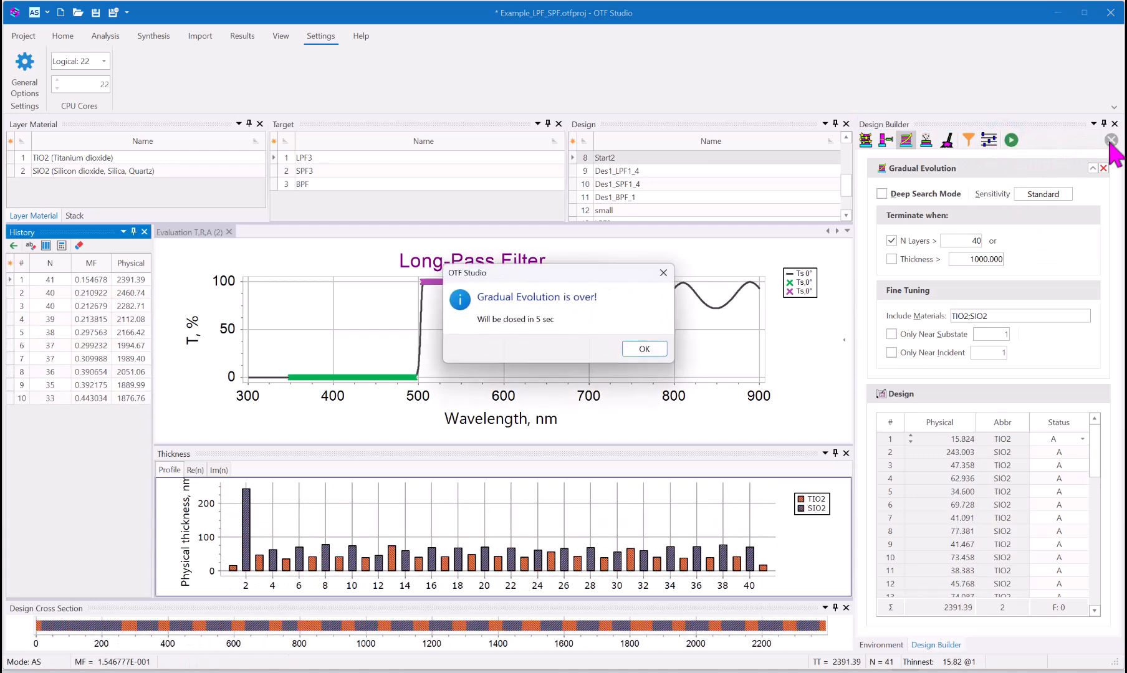
left_click(660, 350)
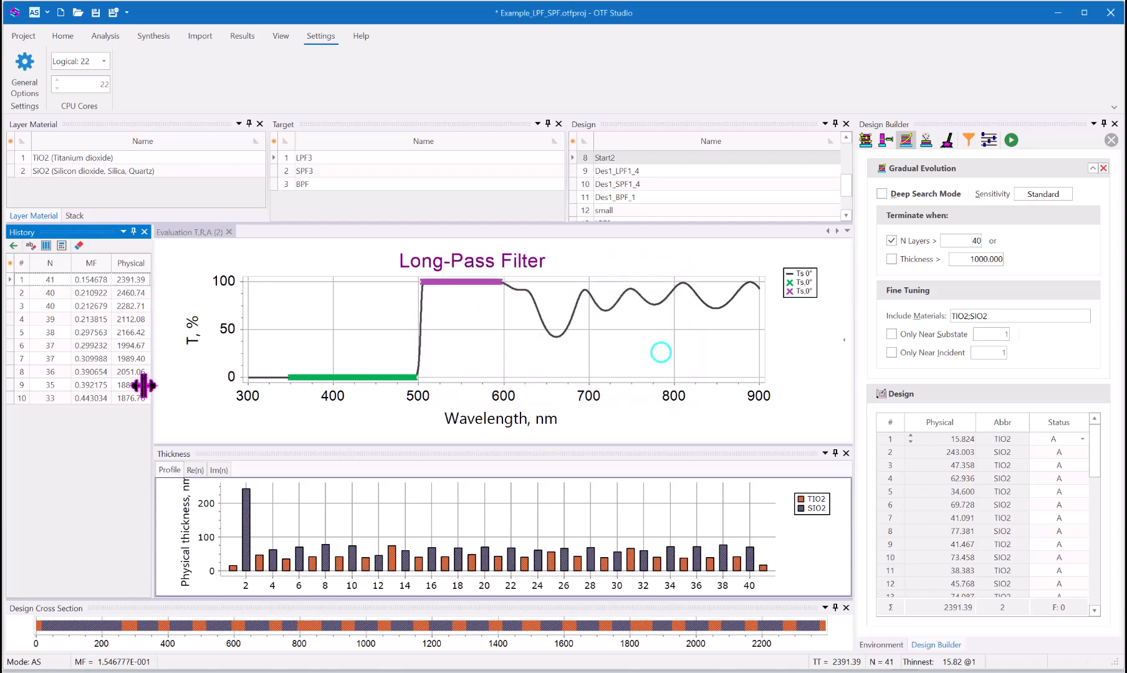
Compare the long-pass solutions in the design history and restore the 39-layer one.
left_click(58, 290)
left_click(51, 306)
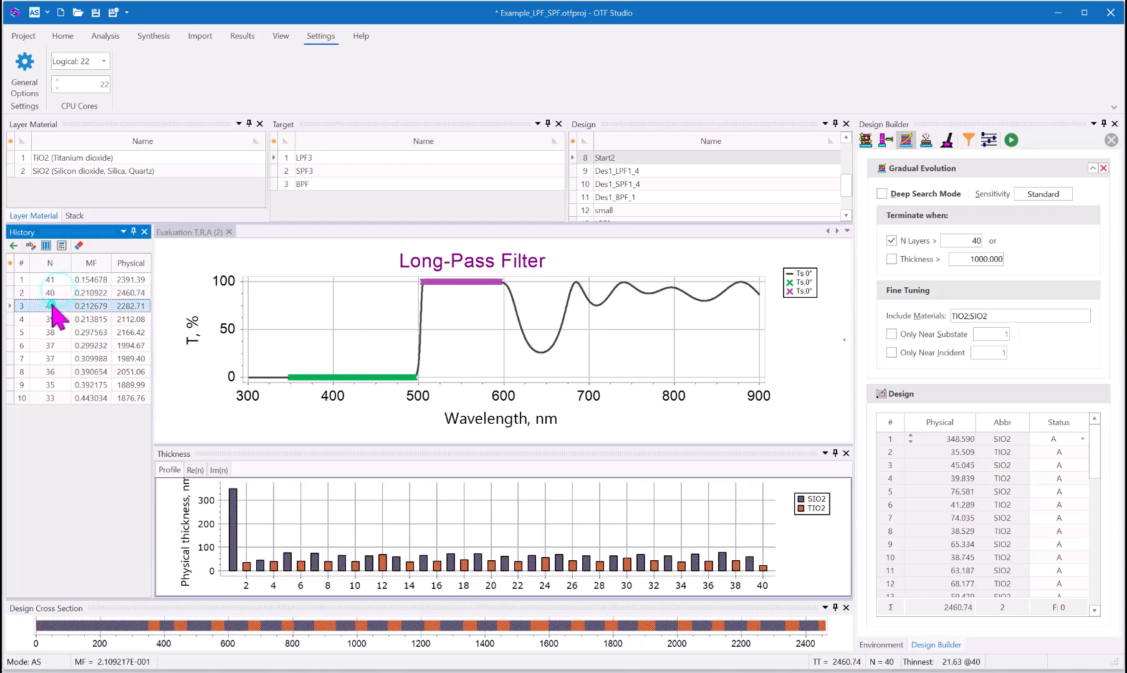
left_click(53, 320)
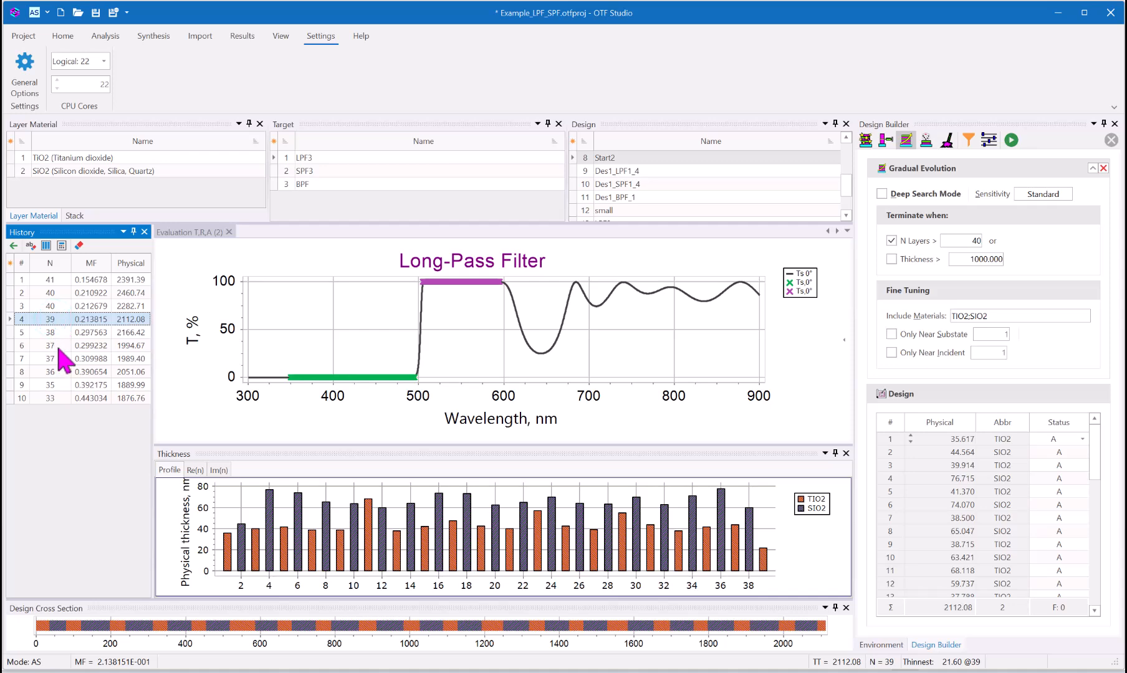
left_click(58, 334)
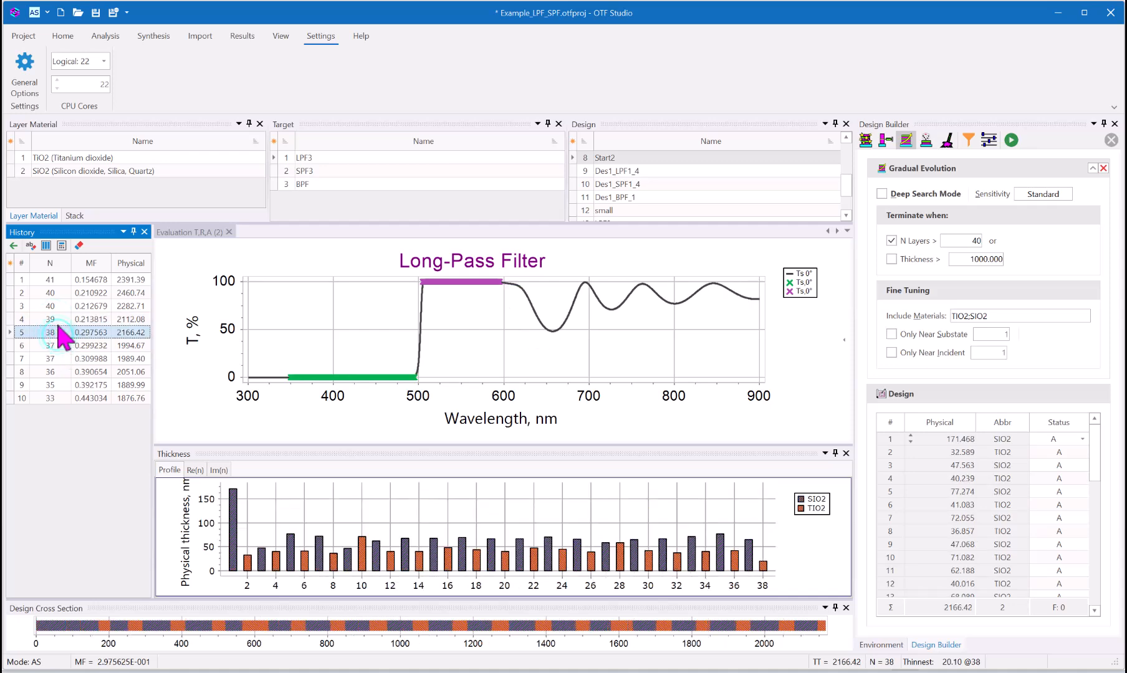
left_click(56, 319)
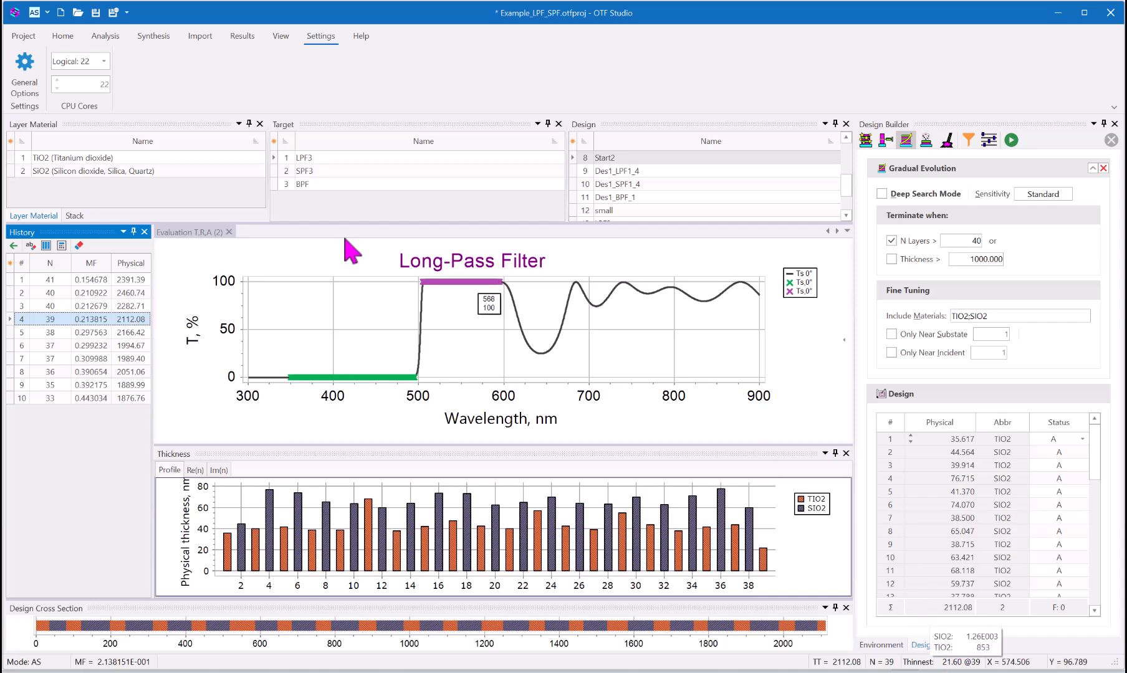
Save the current design to the database as LongPassFilter.
left_click(245, 37)
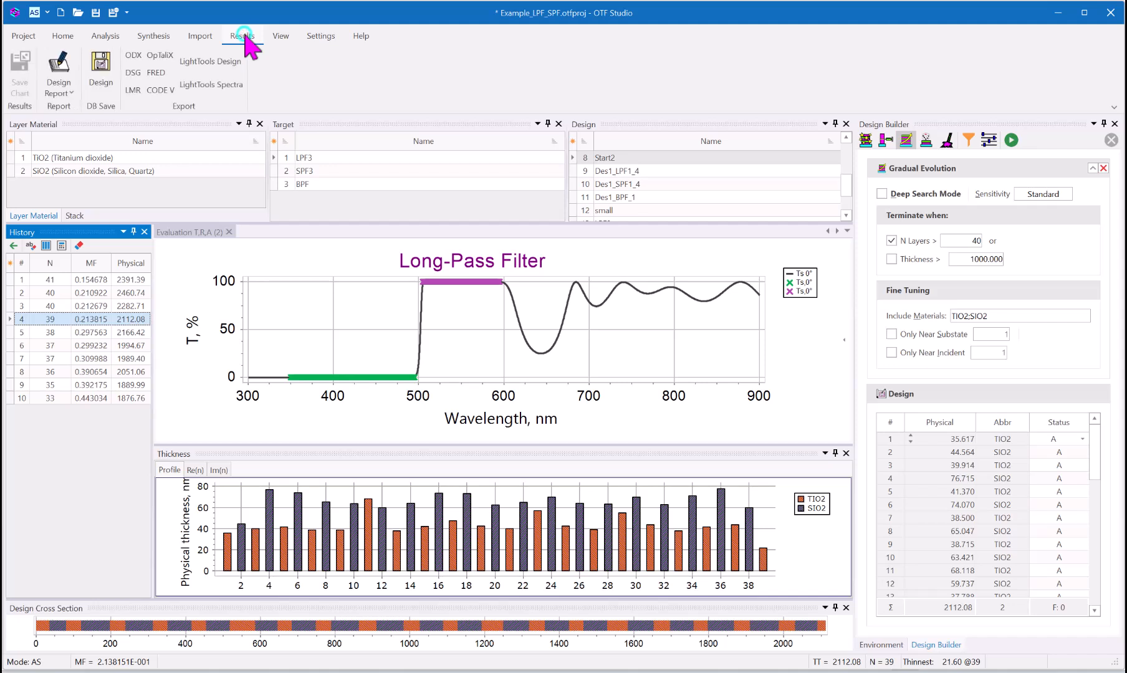
left_click(113, 73)
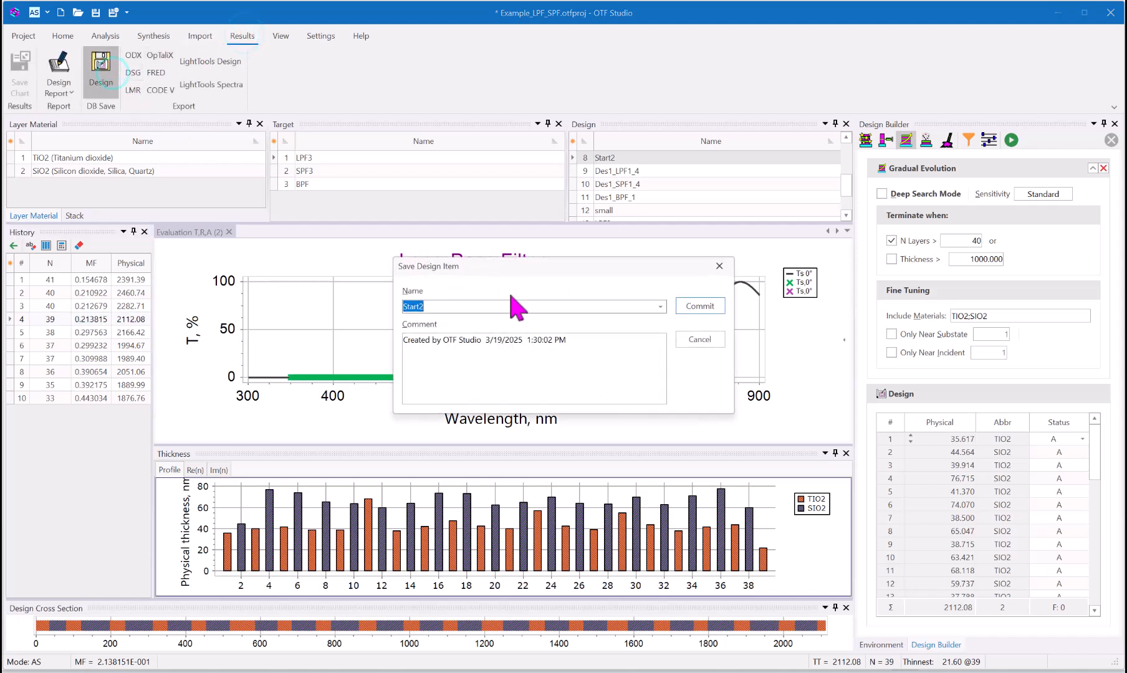
type("LongPassFilter")
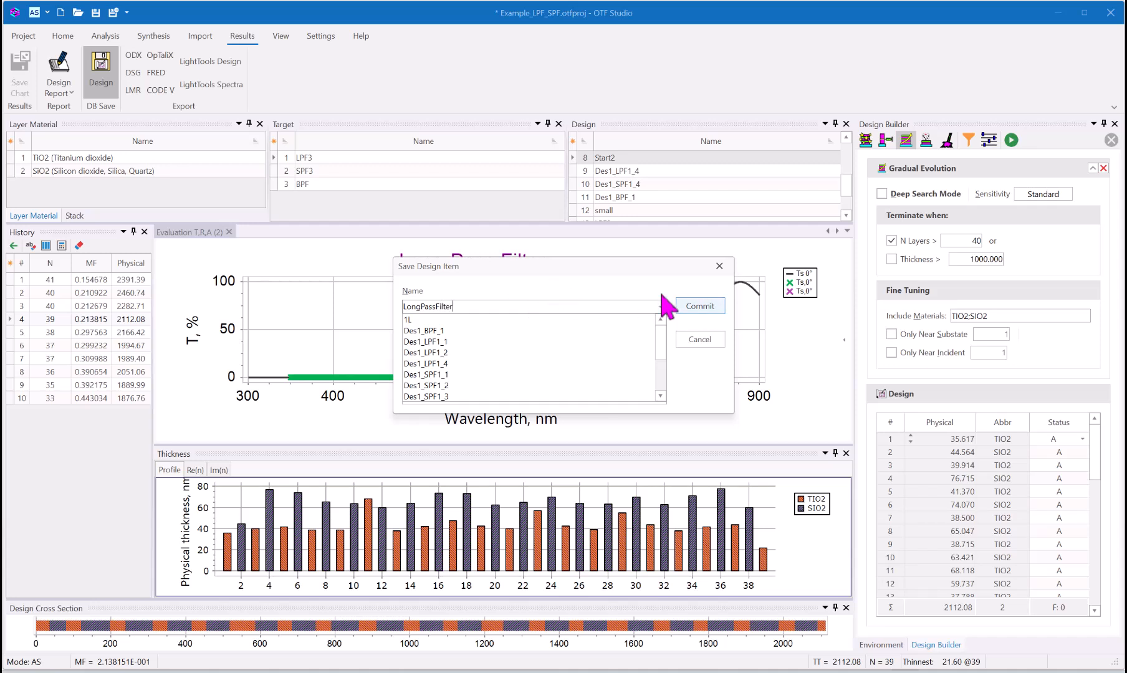
left_click(696, 308)
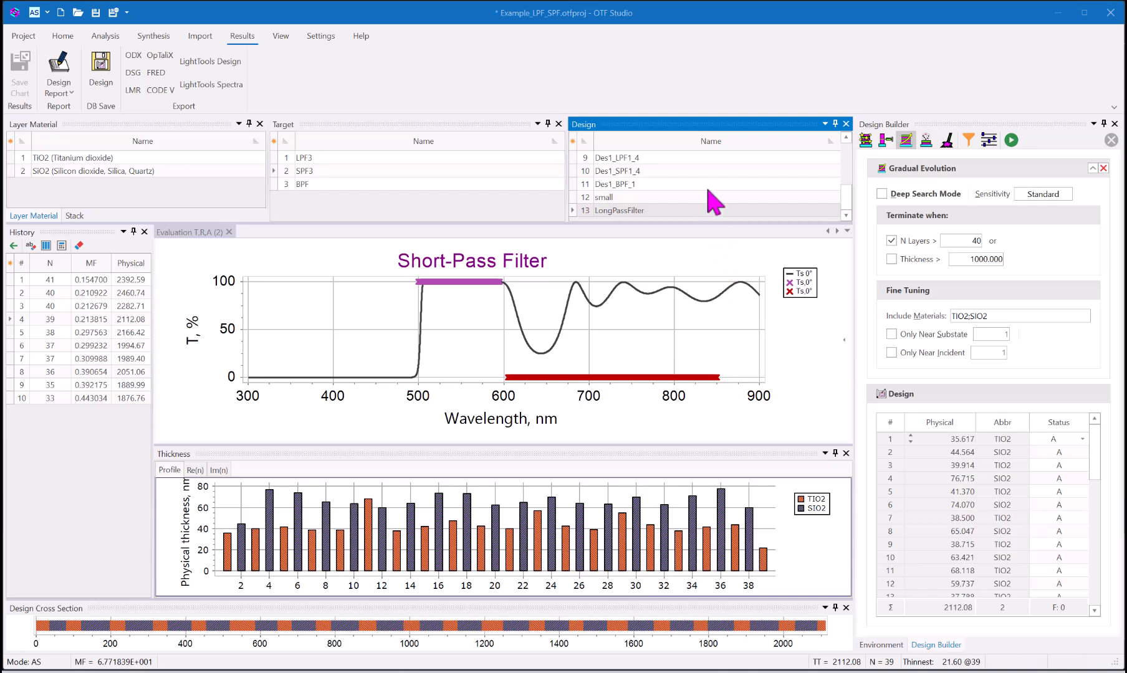
Load the Start1 design as the starting point for the short-pass filter.
scroll(714, 201, "up", 2)
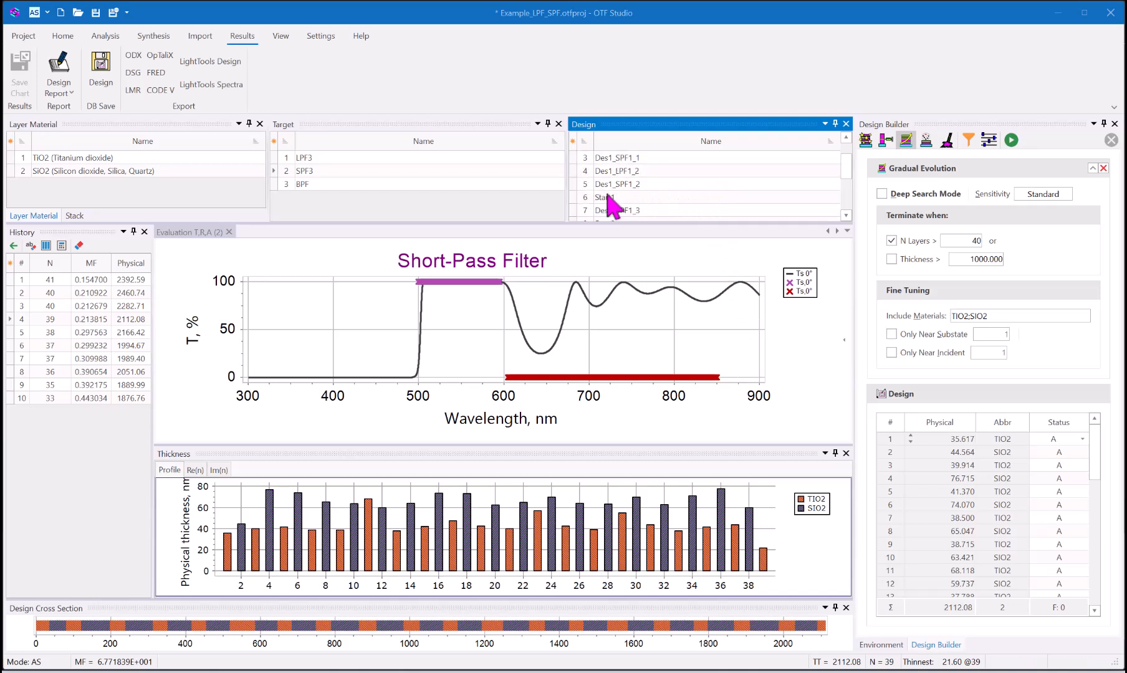
left_click(607, 199)
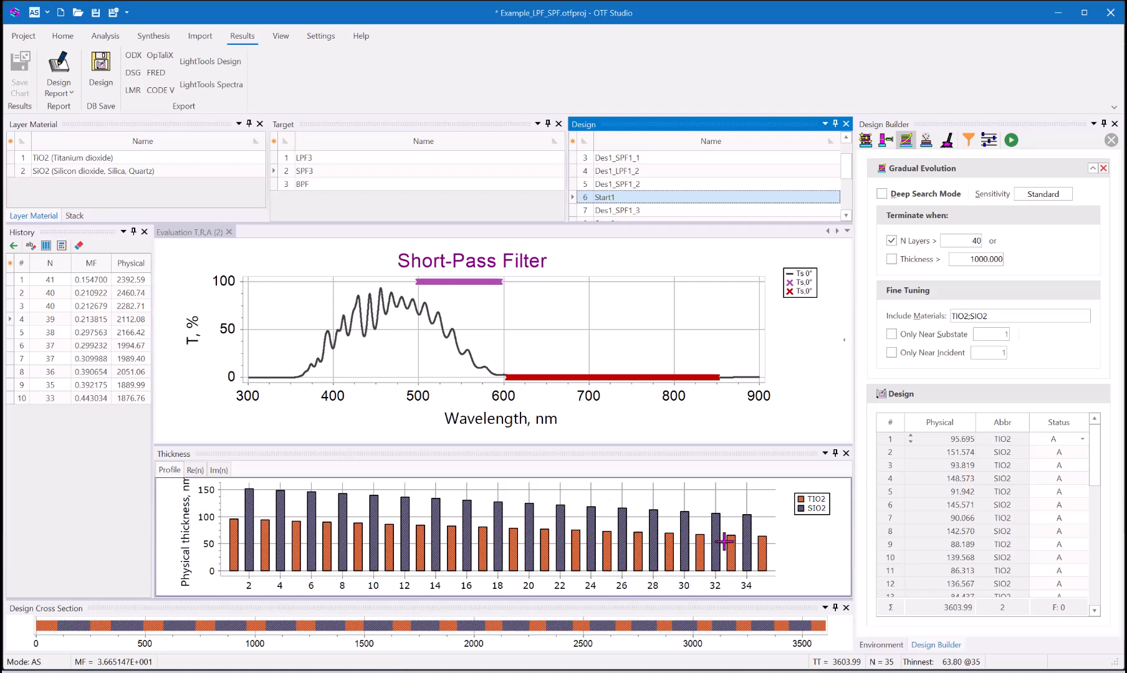
mouse_move(501, 375)
mouse_move(716, 377)
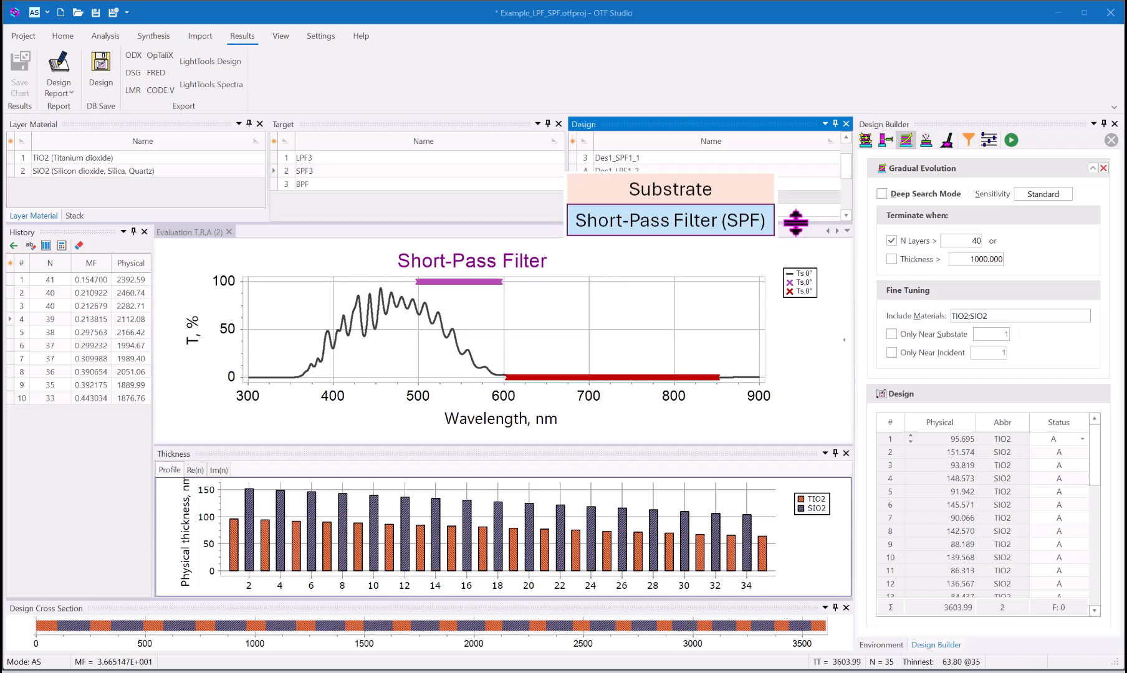
Run Gradual Evolution on the short-pass starting design with the existing 40-layer termination limit.
left_click(875, 122)
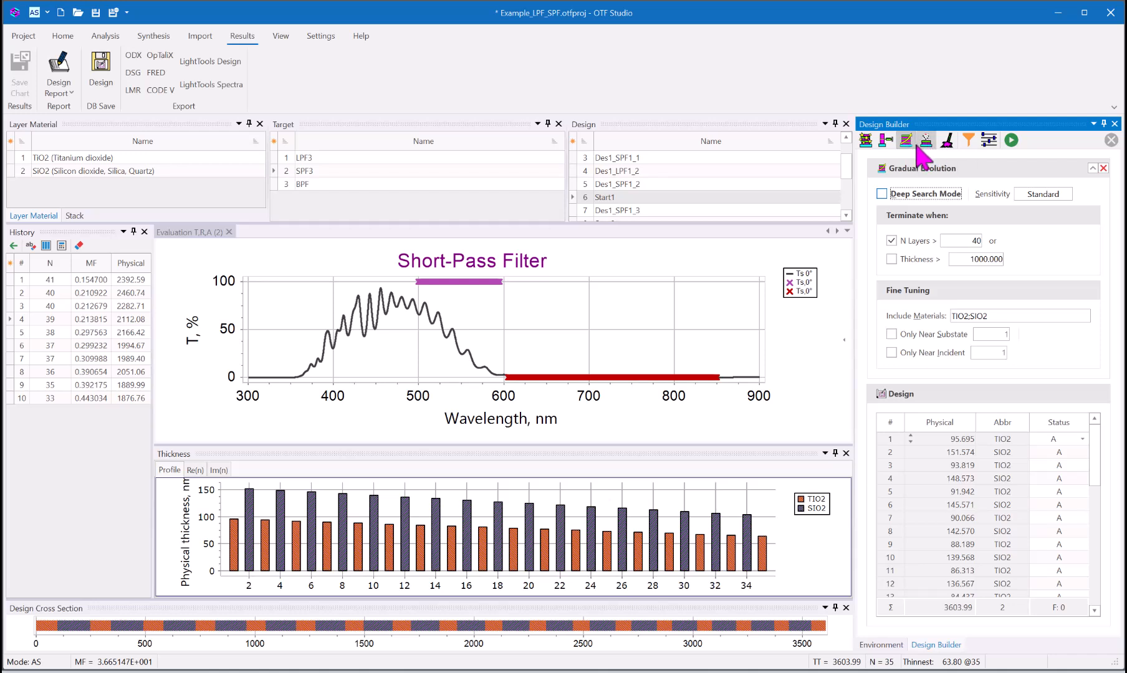
left_click(1011, 141)
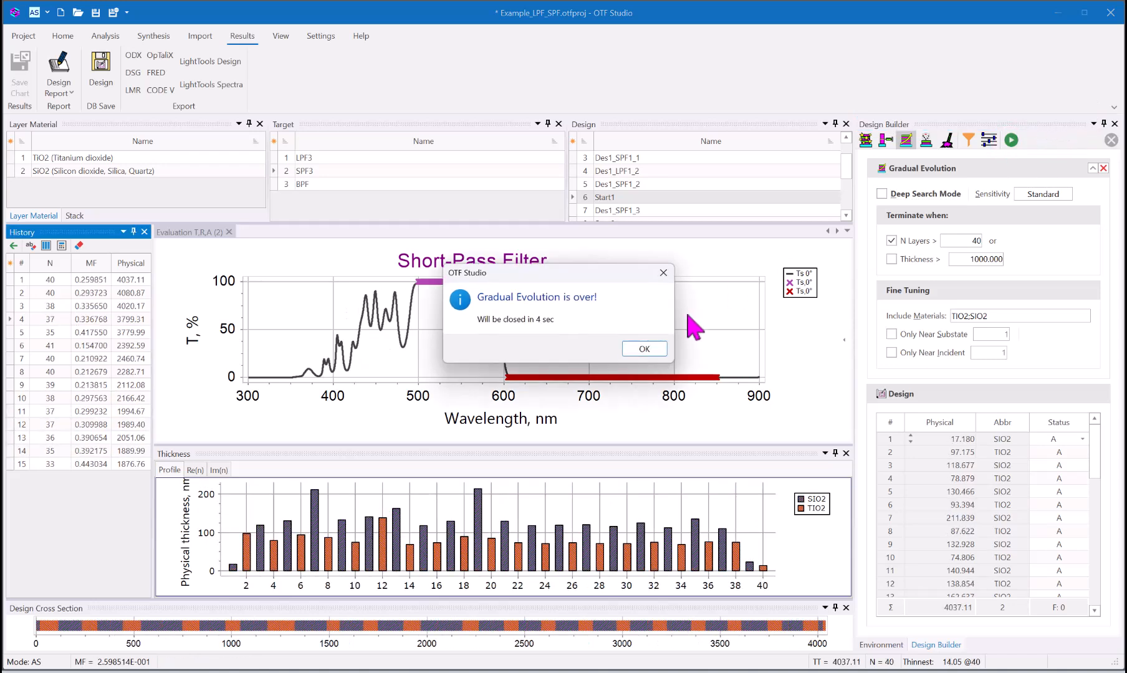
left_click(651, 343)
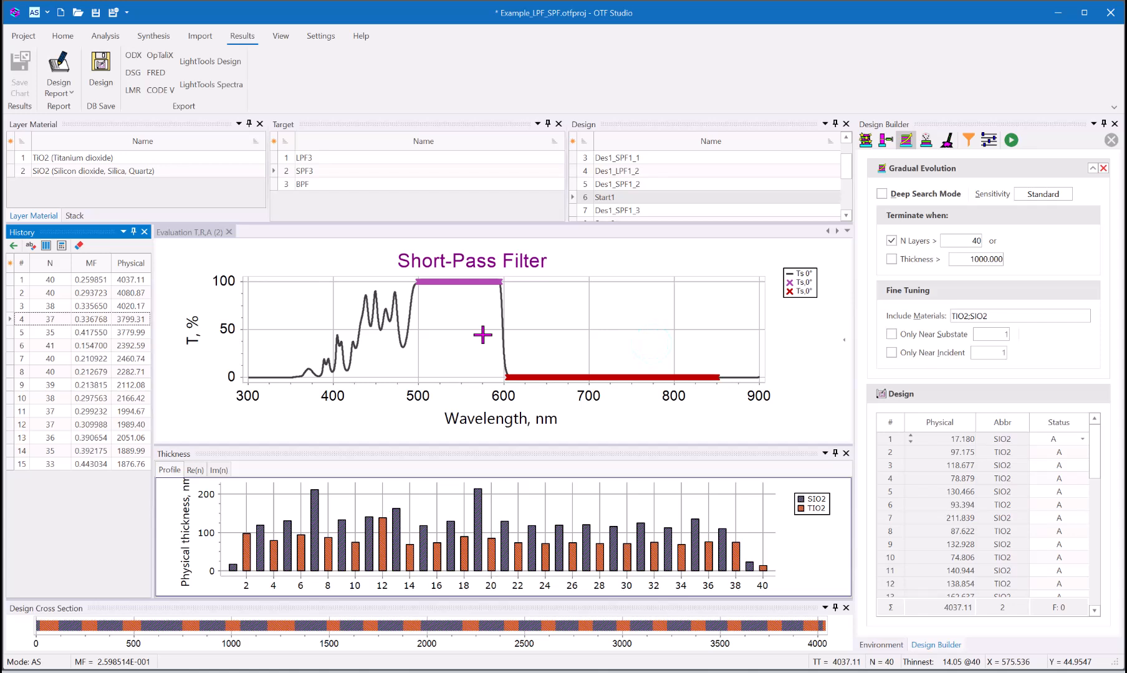
Compare the new short-pass solutions in the design history and restore the 35-layer one.
left_click(50, 280)
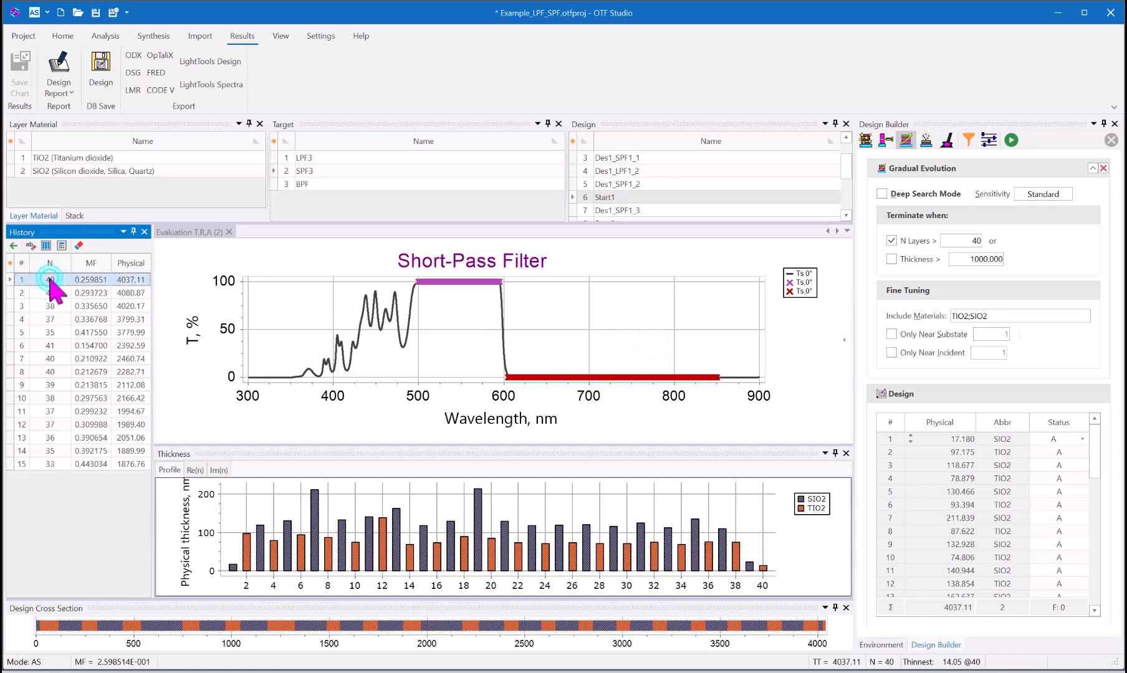
left_click(45, 305)
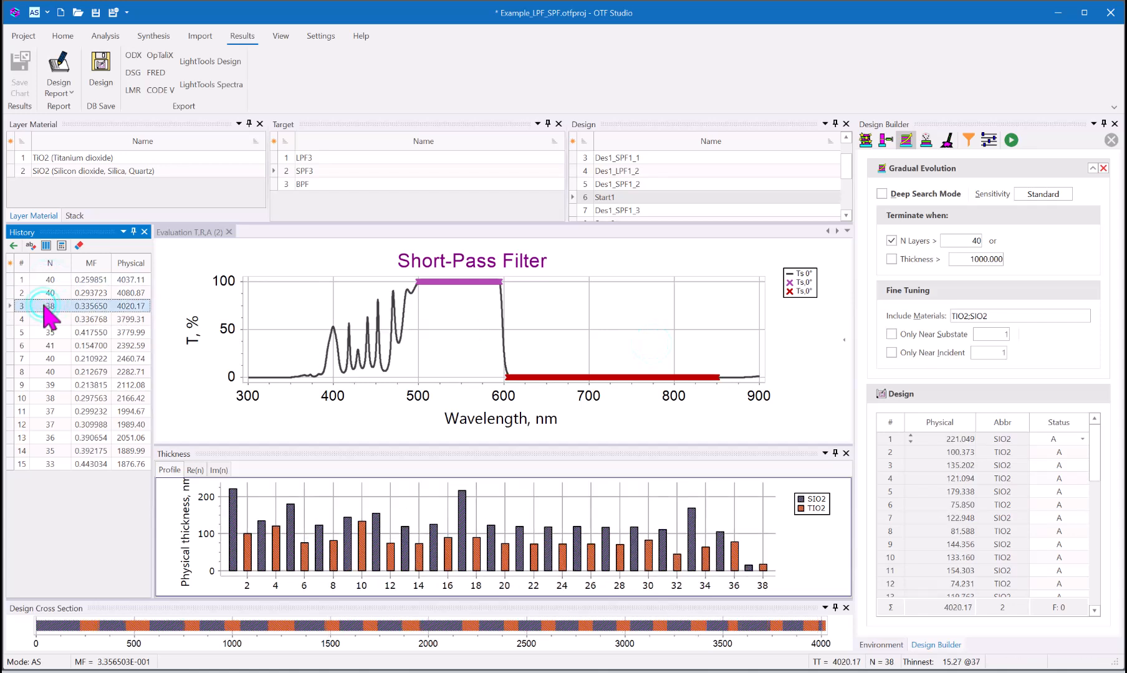
left_click(46, 320)
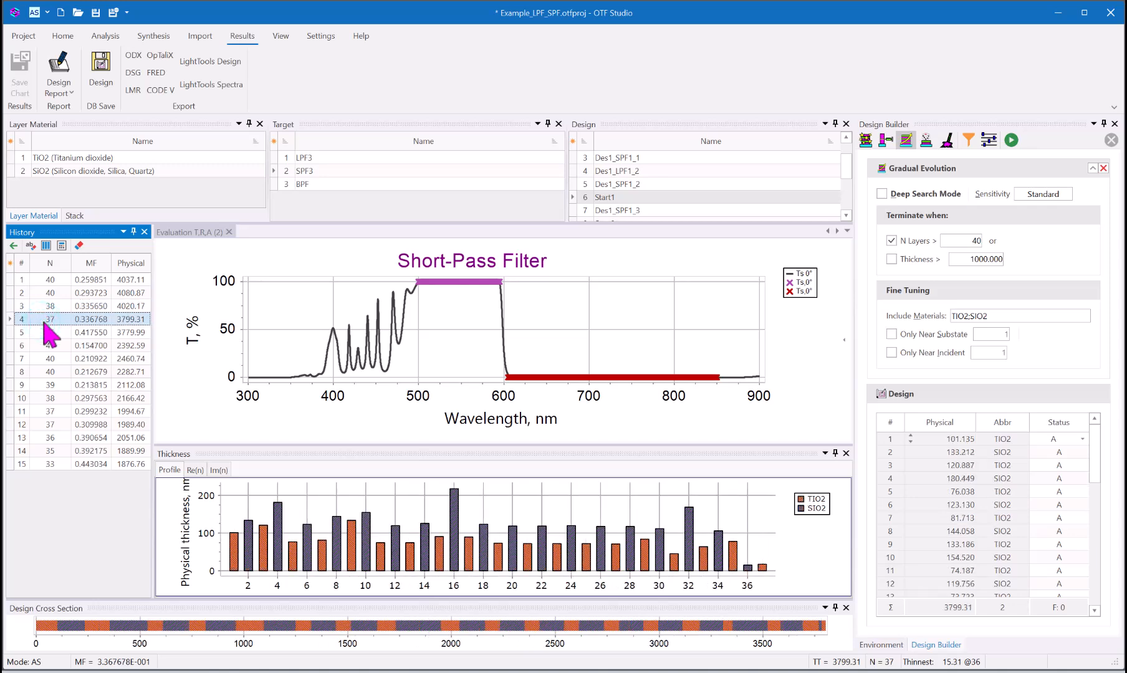
left_click(41, 331)
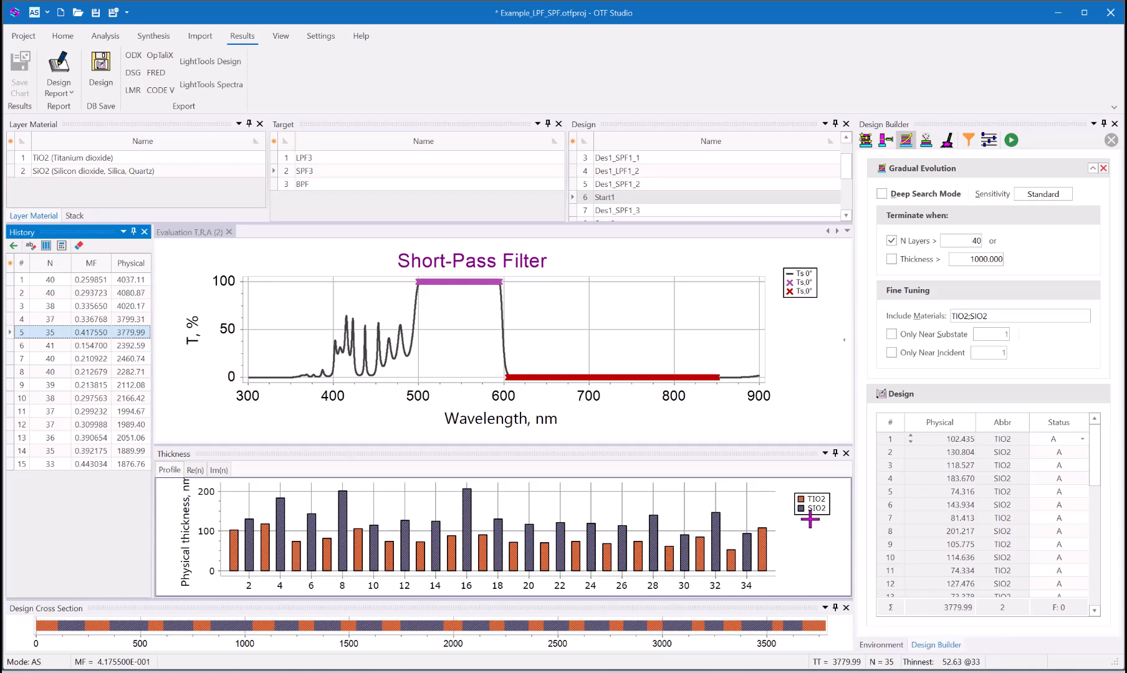
Save the current design to the database as ShortPassFilter.
left_click(103, 67)
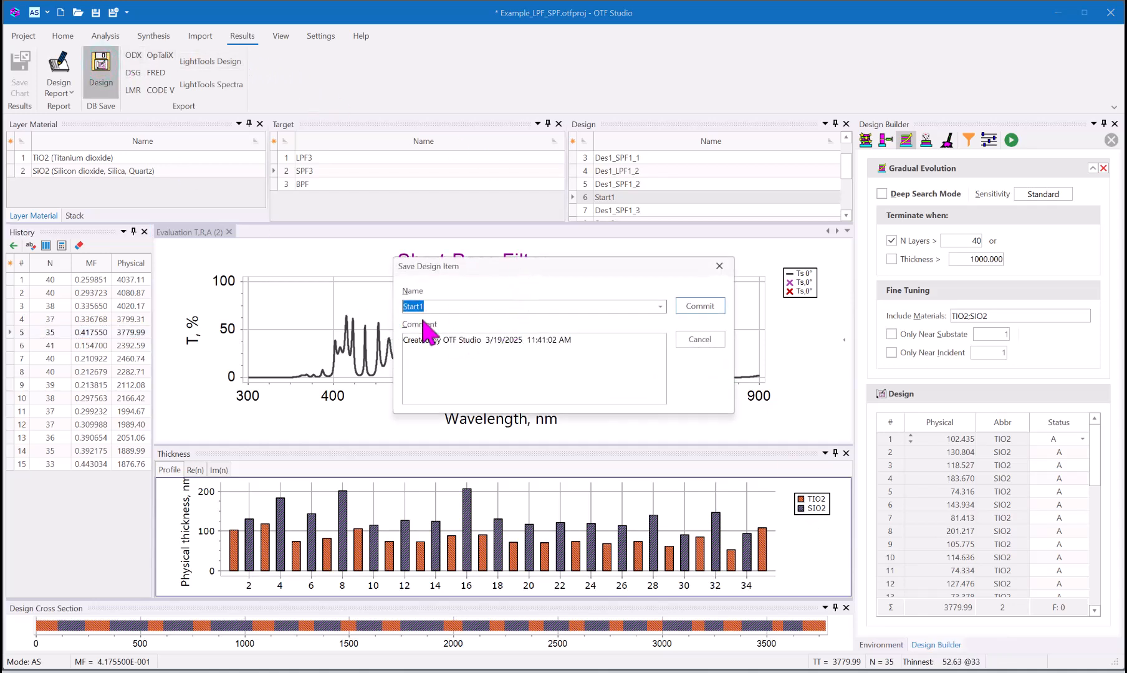
type("Shar")
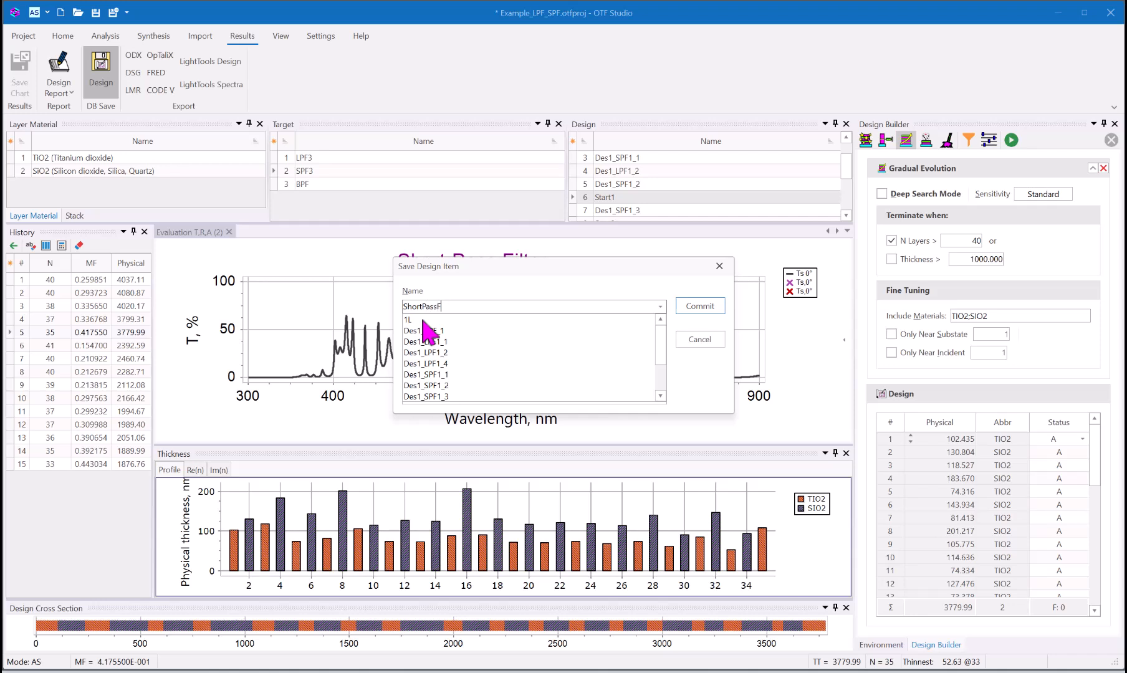
key("Return")
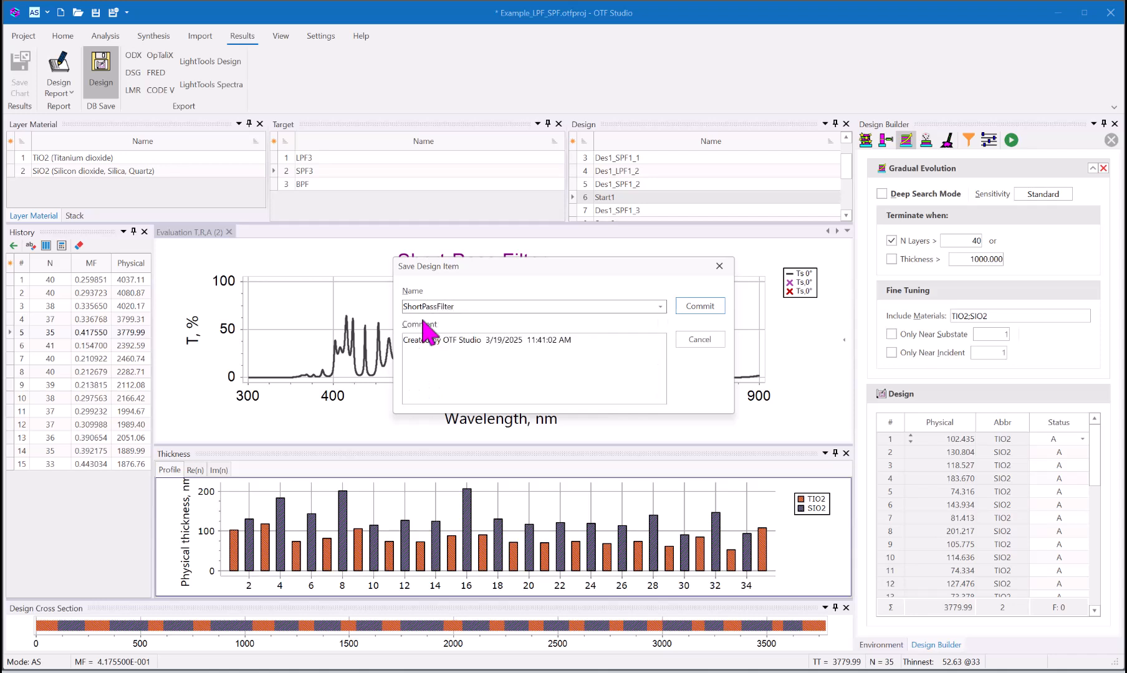
left_click(684, 305)
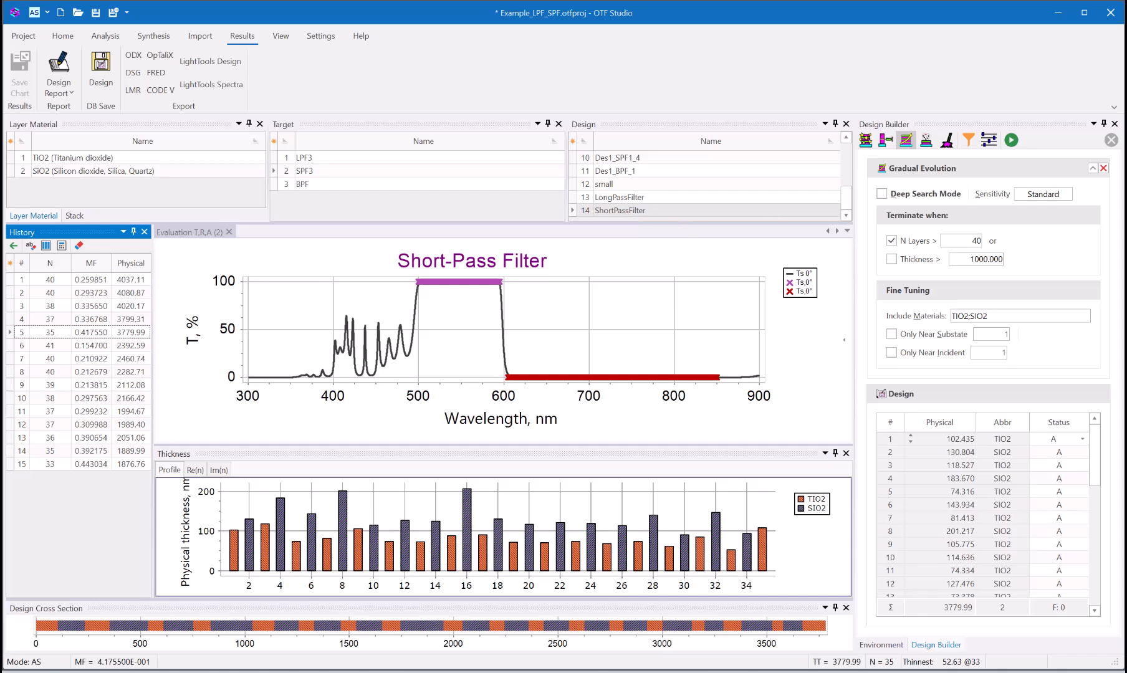
Load the BPF target for the band-pass filter and display the environment settings.
double_click(303, 185)
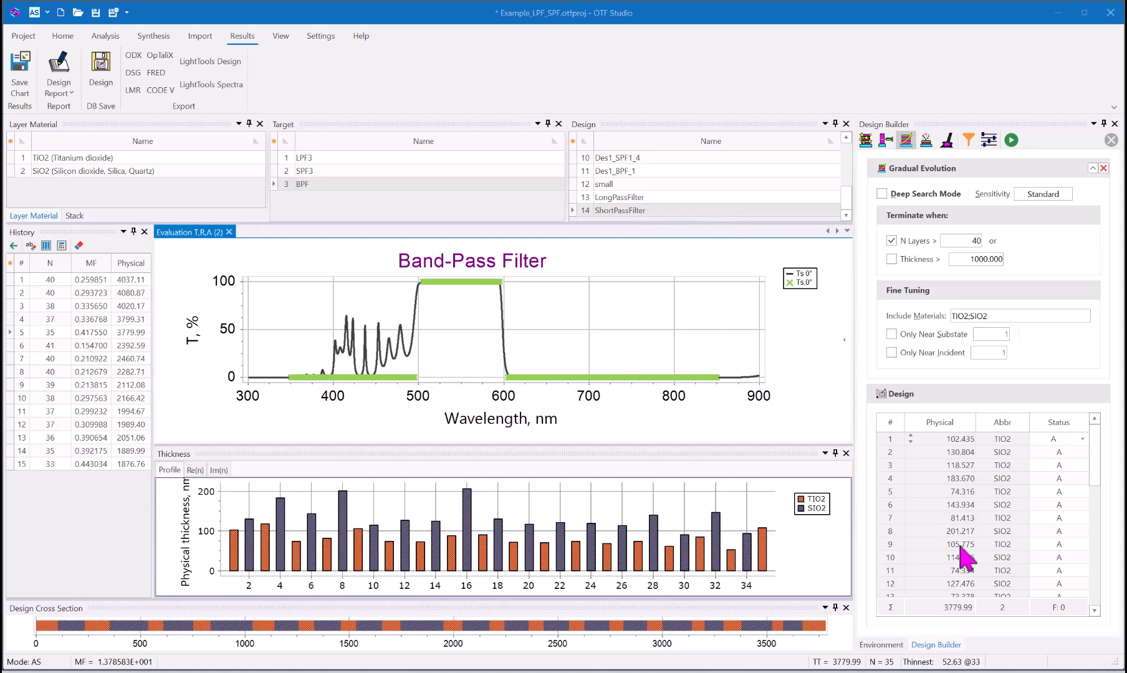
left_click(881, 644)
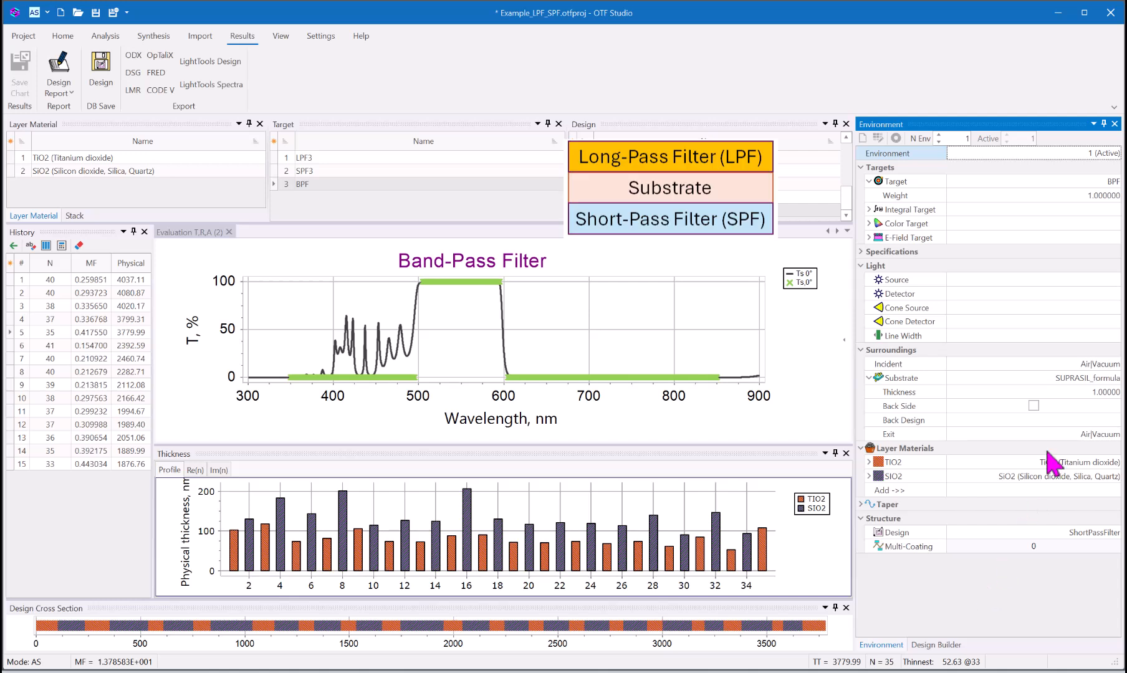
Set LongPassFilter as the front coating design in the environment structure.
left_click(1083, 533)
left_click(1114, 534)
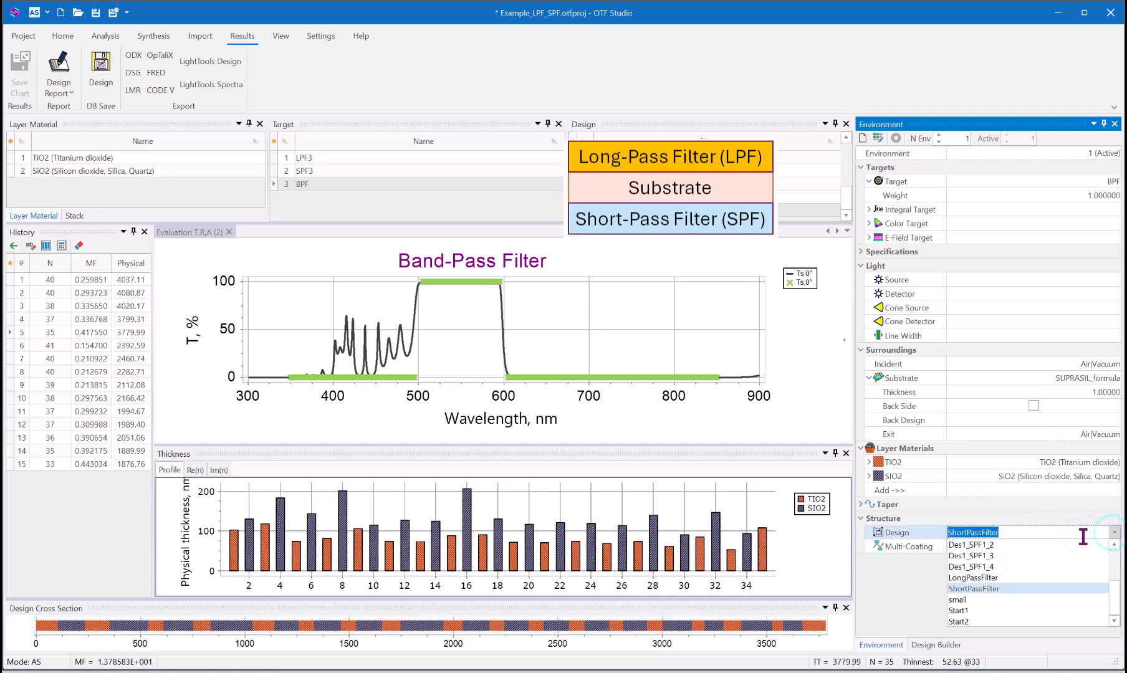
left_click(973, 578)
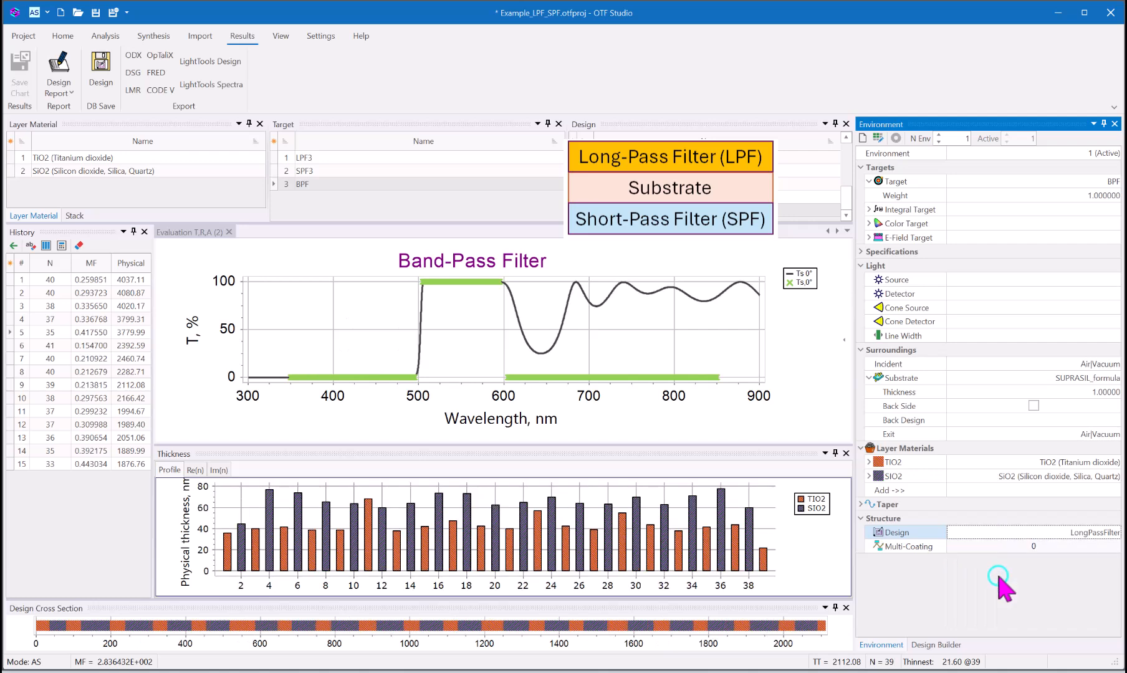
Enable the substrate's back side and assign ShortPassFilter as its back design.
left_click(1033, 406)
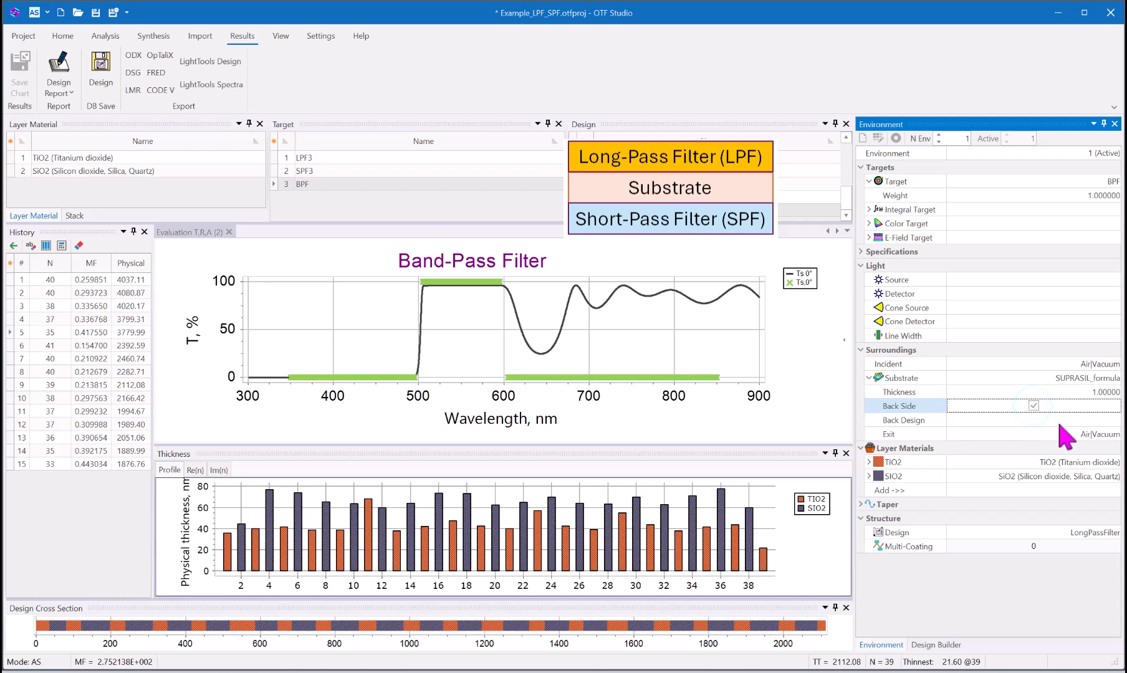
left_click(1082, 419)
left_click(1116, 420)
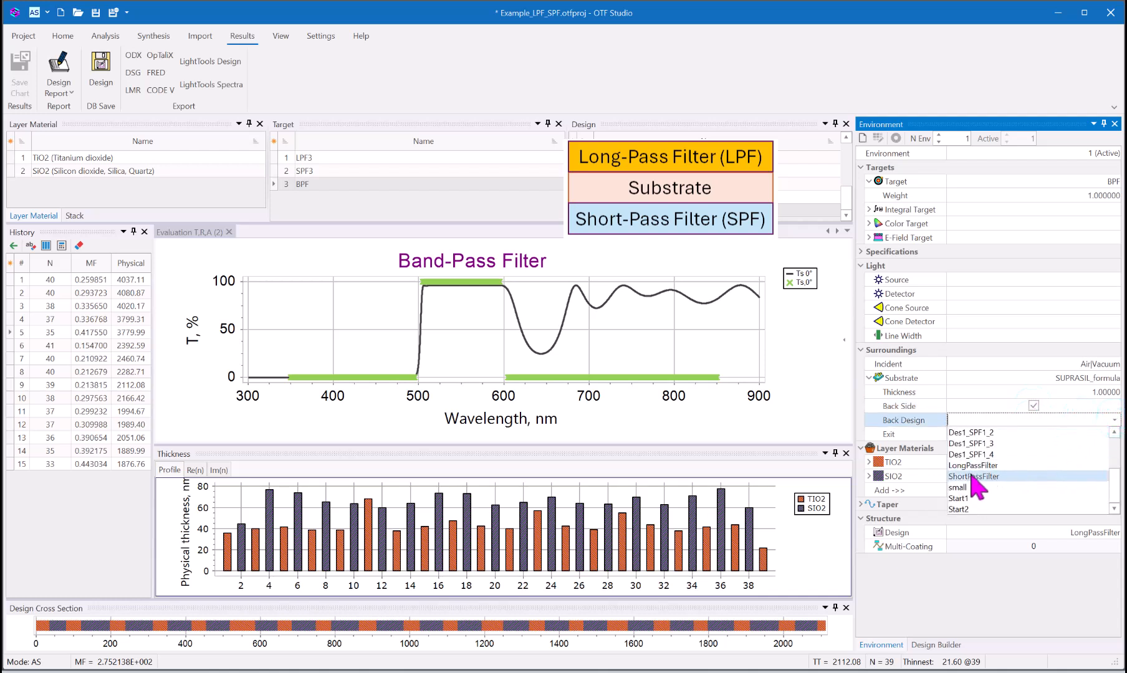
left_click(971, 476)
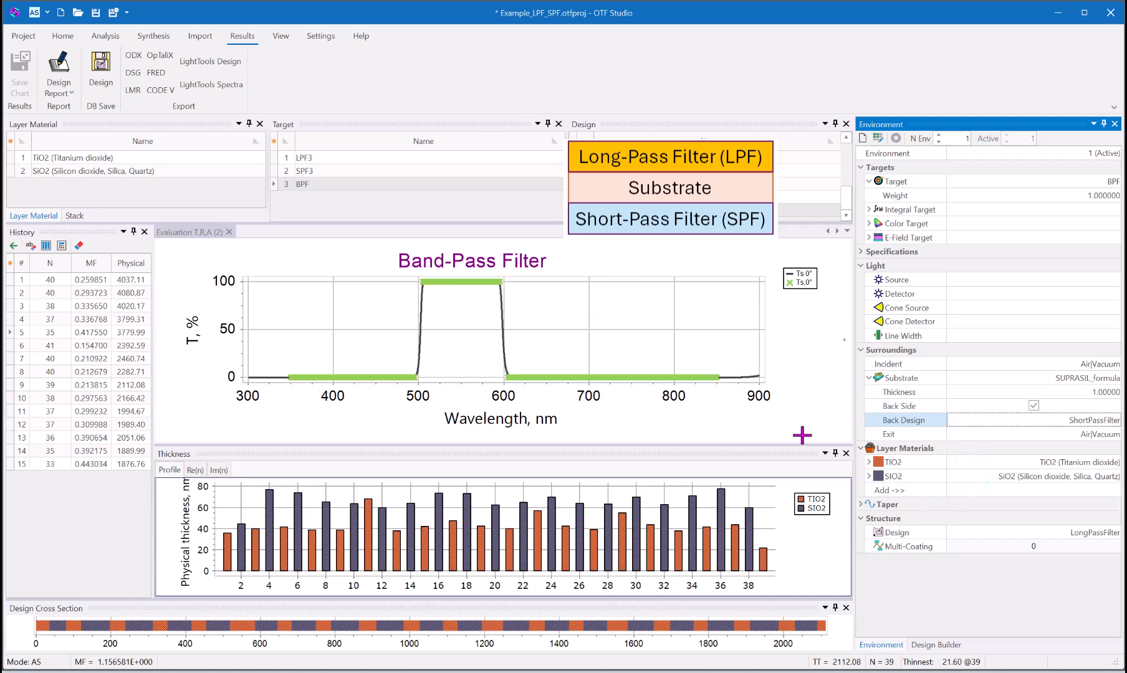
mouse_move(472, 283)
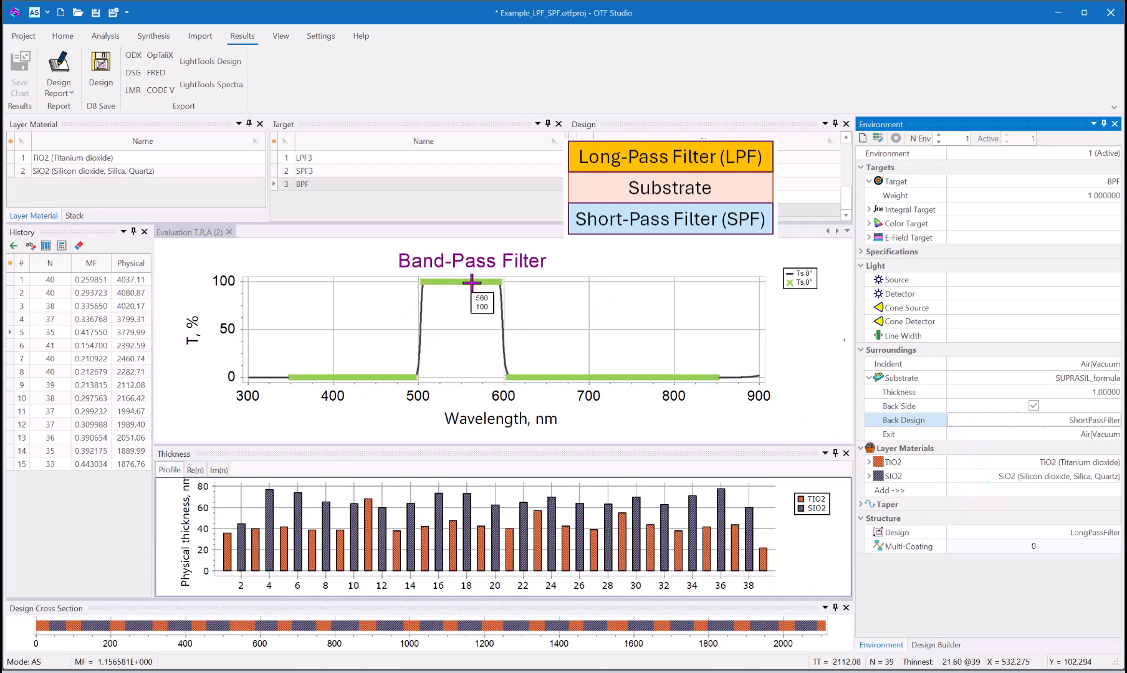
mouse_move(623, 377)
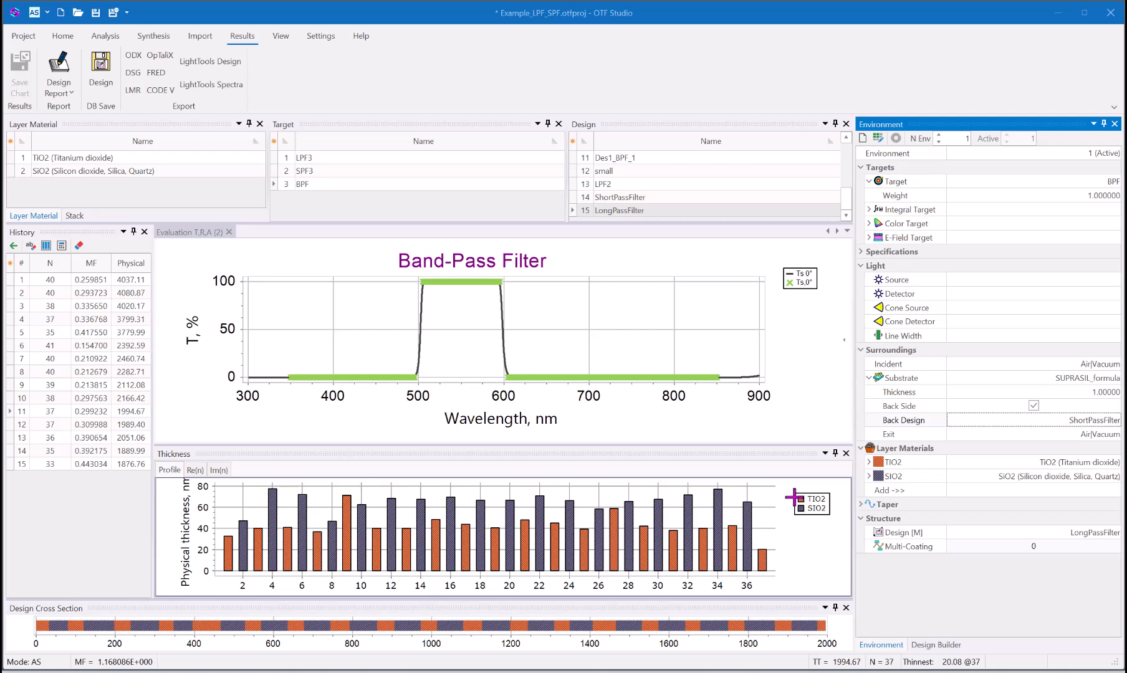
Show the design variation controls in the Design Builder and expand the Control Wavelength and Correction Factors settings.
left_click(935, 645)
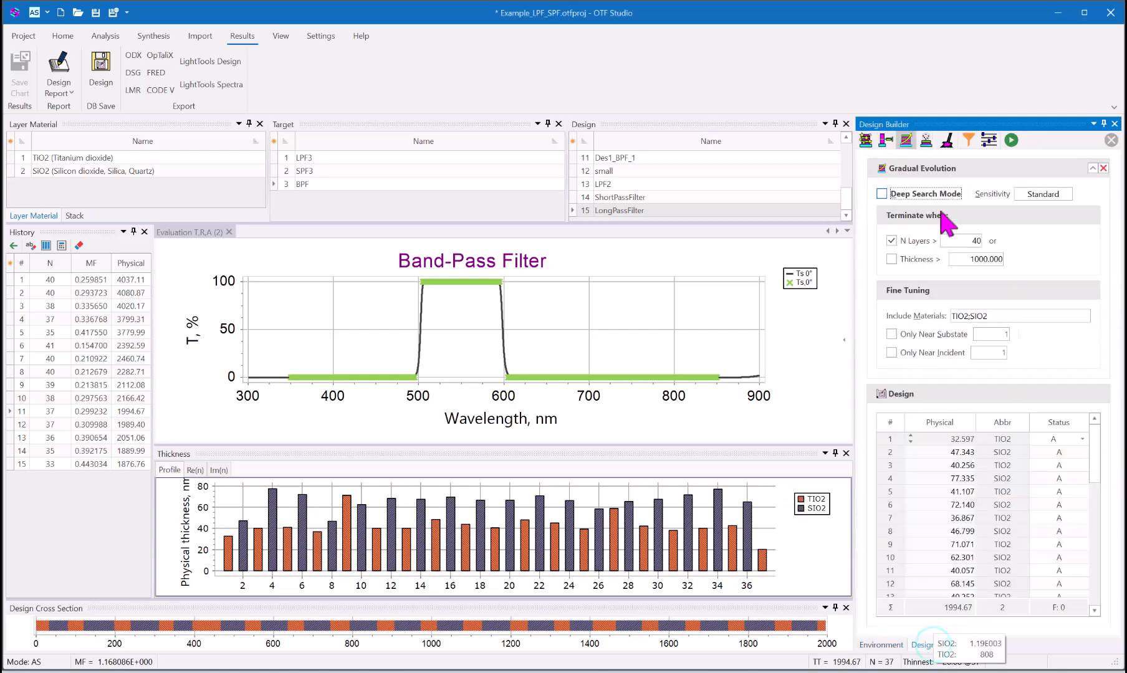
left_click(988, 141)
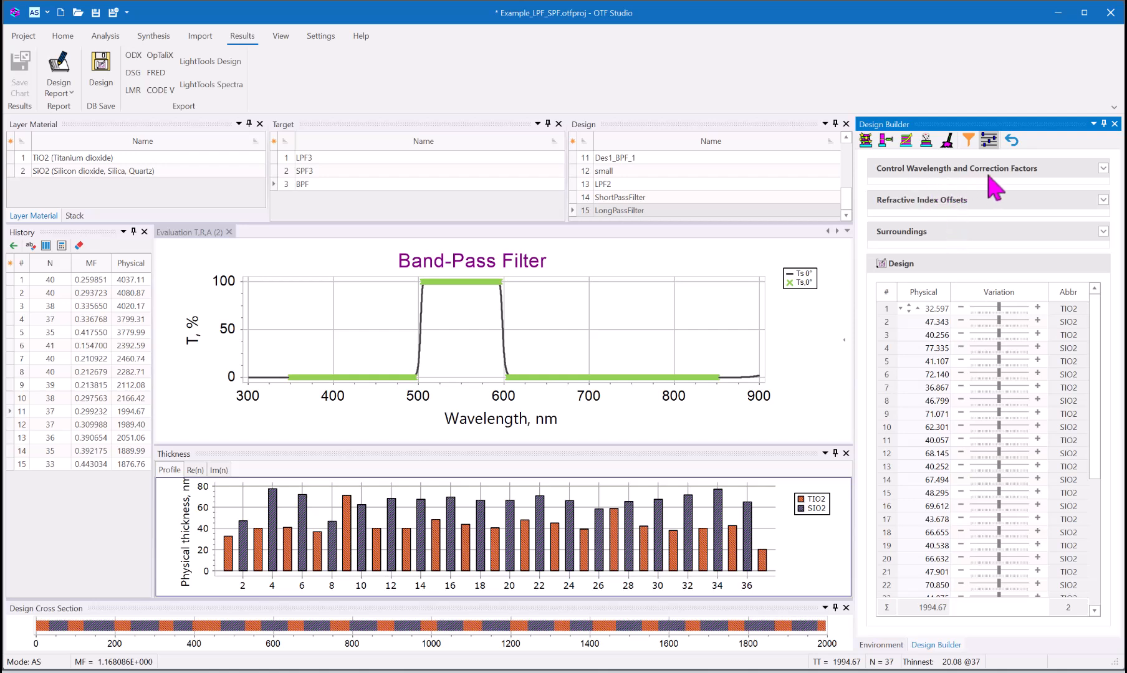
left_click(1104, 168)
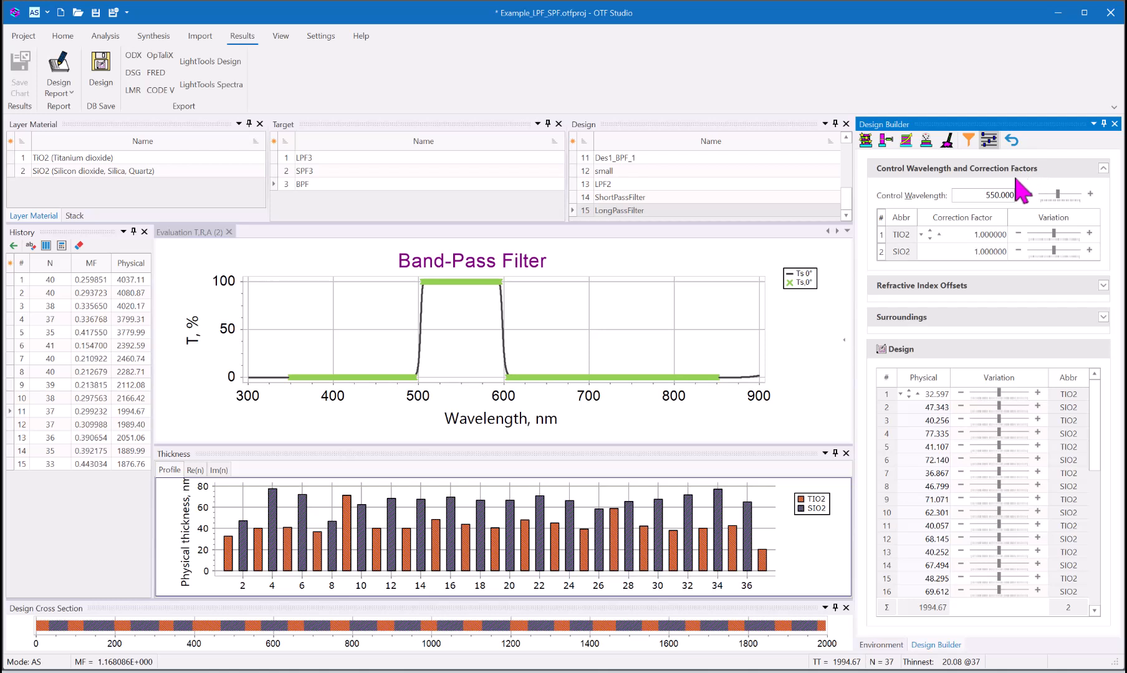
Raise the control wavelength incrementally to 613.250 nm to shift the band-pass filter's short-wavelength edge.
left_click(990, 195)
mouse_move(462, 283)
left_click(1090, 195)
left_click(1090, 195)
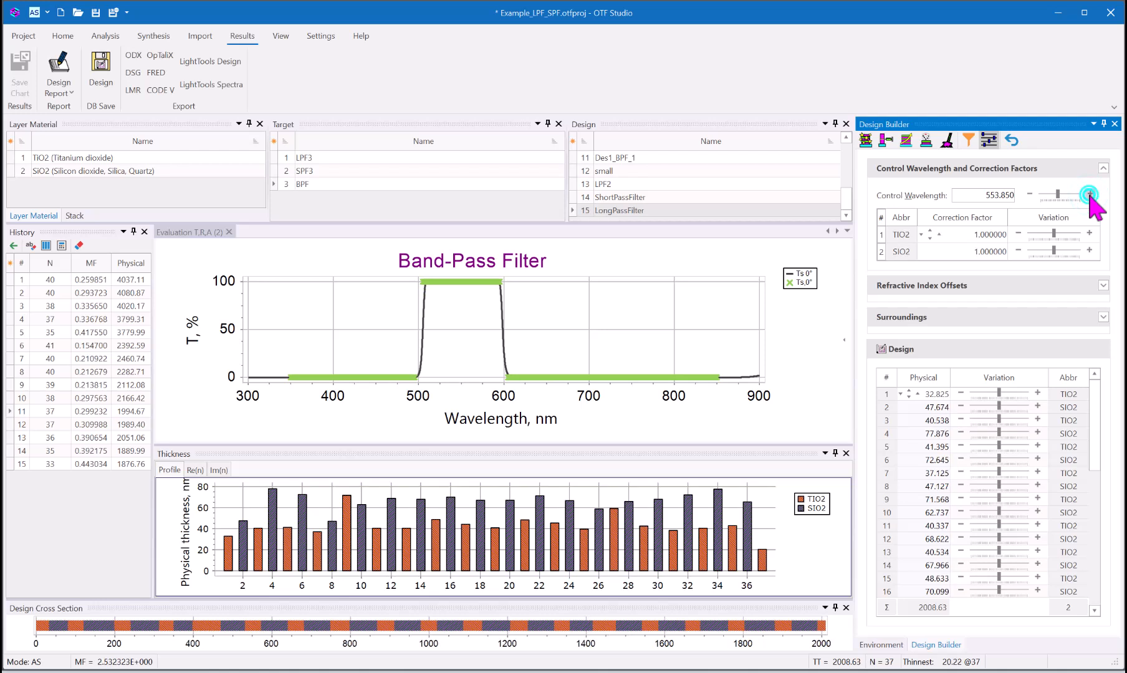
left_click(1089, 195)
left_click(1090, 195)
left_click(1089, 195)
left_click(1089, 195)
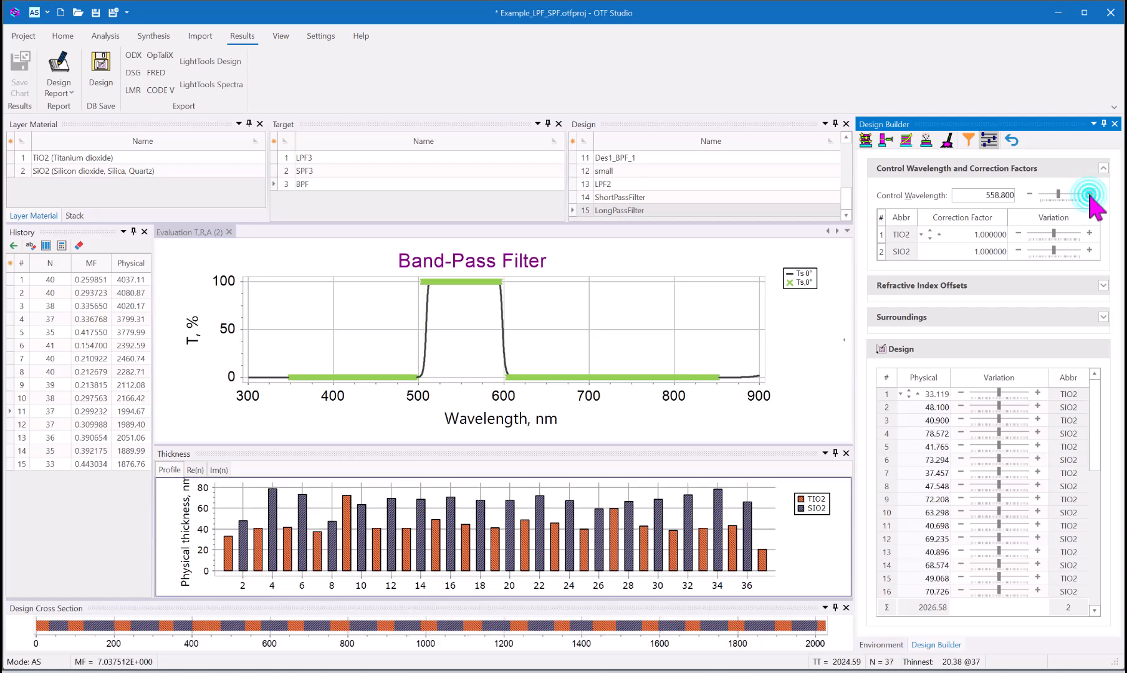
left_click(1090, 195)
left_click(1090, 195)
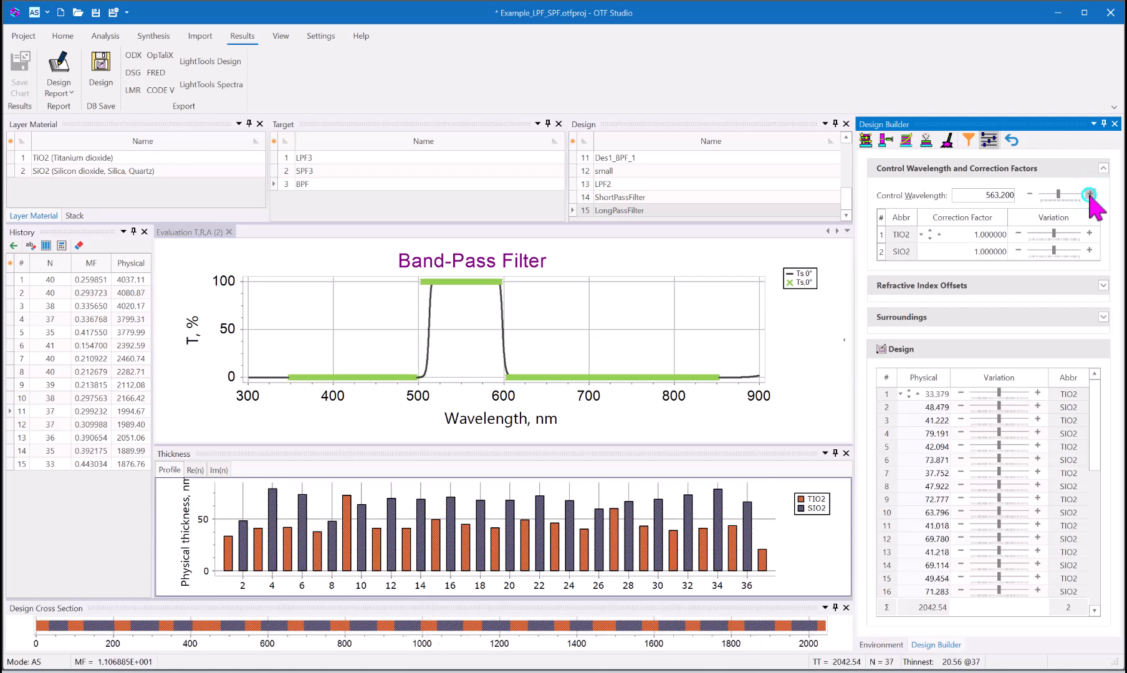
left_click(1089, 195)
left_click(1089, 195)
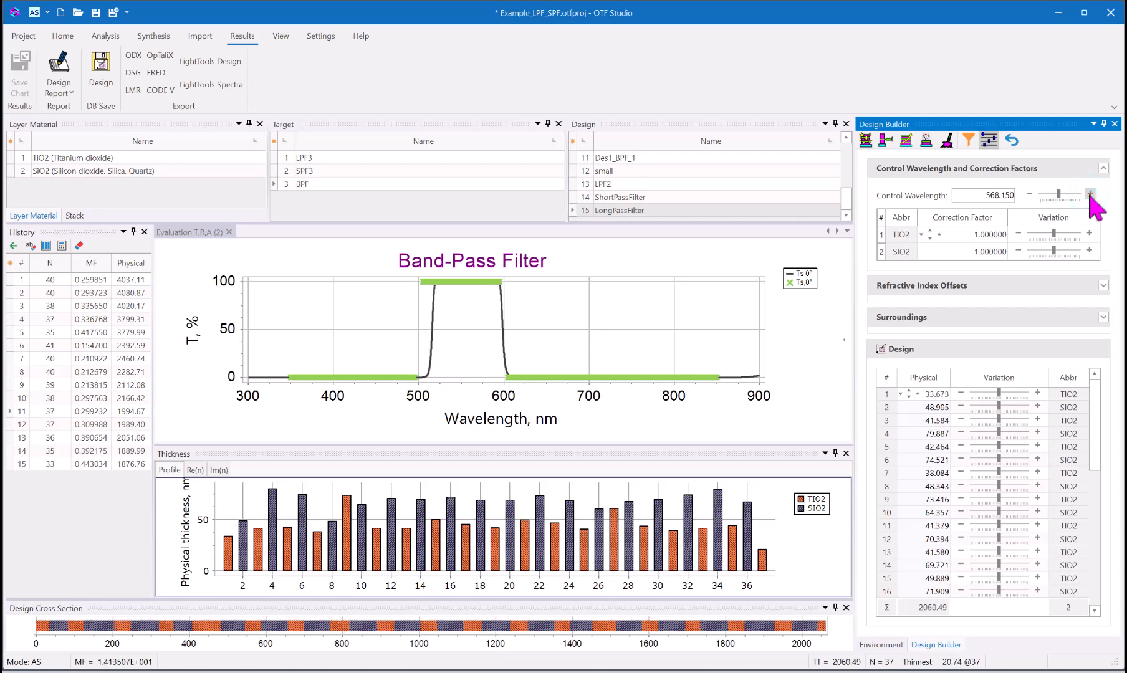
left_click(1090, 195)
left_click(1089, 195)
left_click(1089, 195)
left_click(1090, 195)
left_click(1089, 195)
left_click(1089, 195)
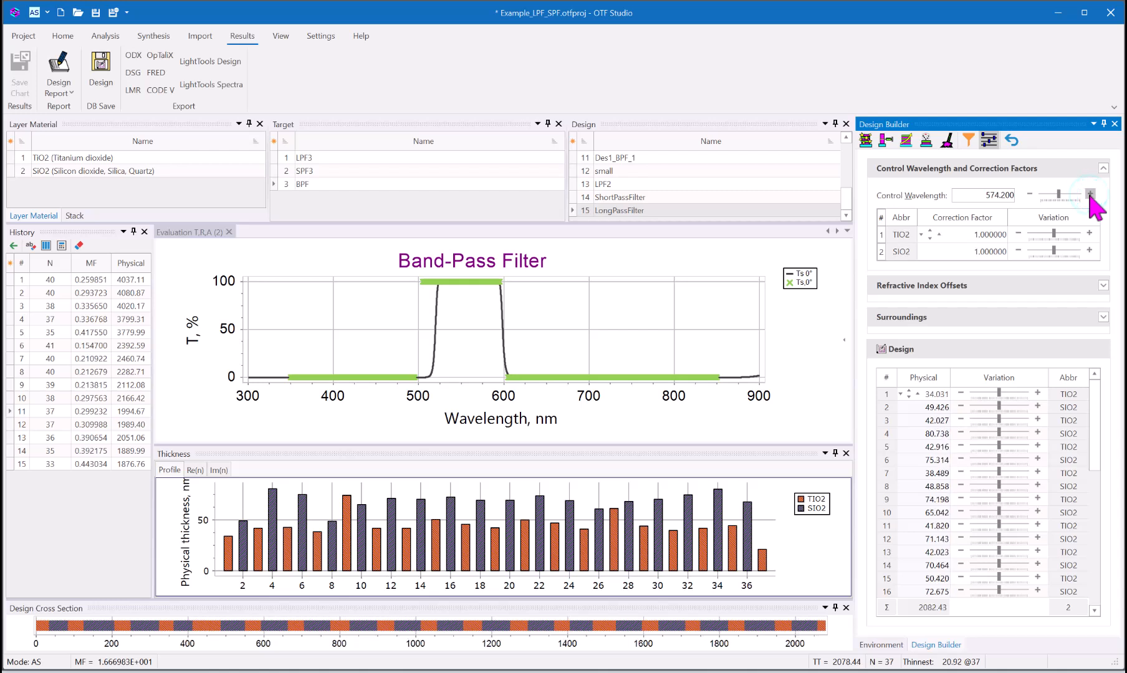
left_click(1090, 195)
left_click(1090, 195)
left_click(1090, 195)
left_click(1090, 195)
left_click(1089, 195)
left_click(1089, 195)
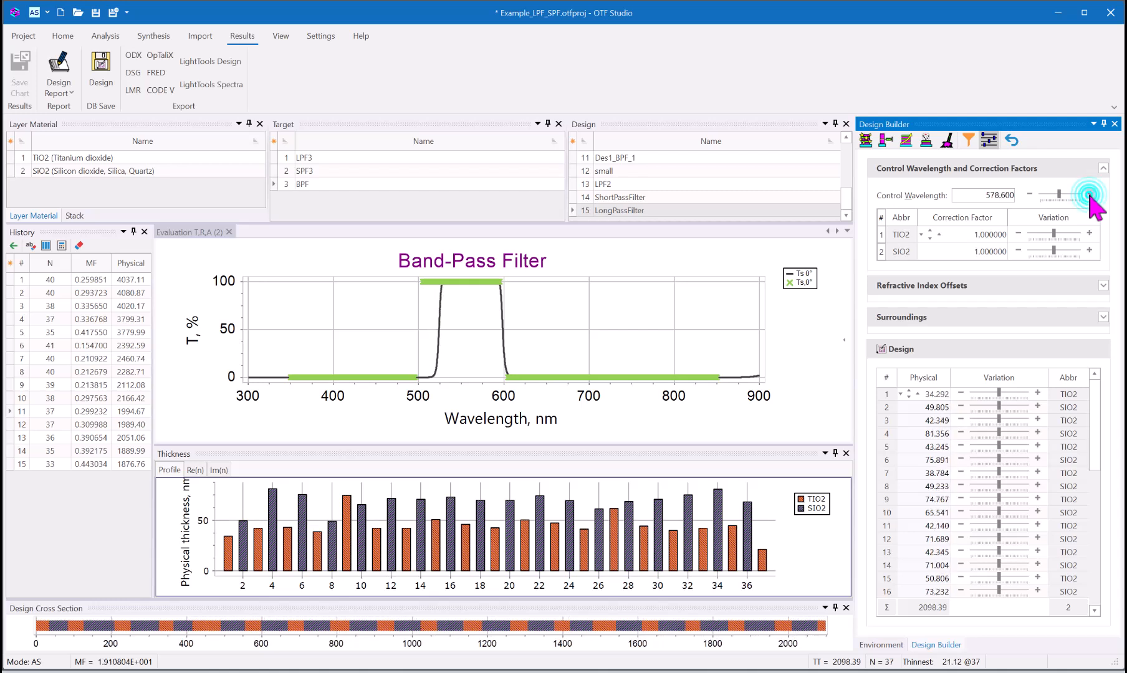
left_click(1090, 195)
left_click(1089, 195)
left_click(1090, 195)
left_click(1090, 195)
left_click(1090, 195)
left_click(1090, 195)
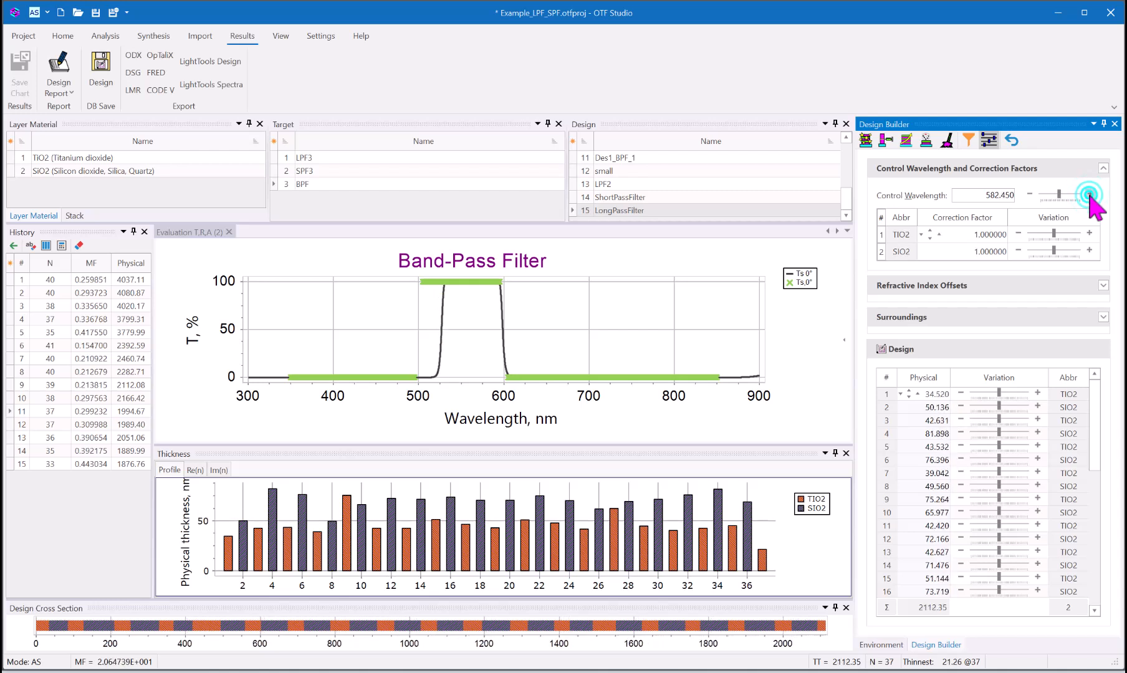
left_click(1090, 195)
left_click(1089, 195)
left_click(1090, 195)
left_click(1090, 195)
left_click(1090, 195)
left_click(1090, 195)
left_click(1089, 195)
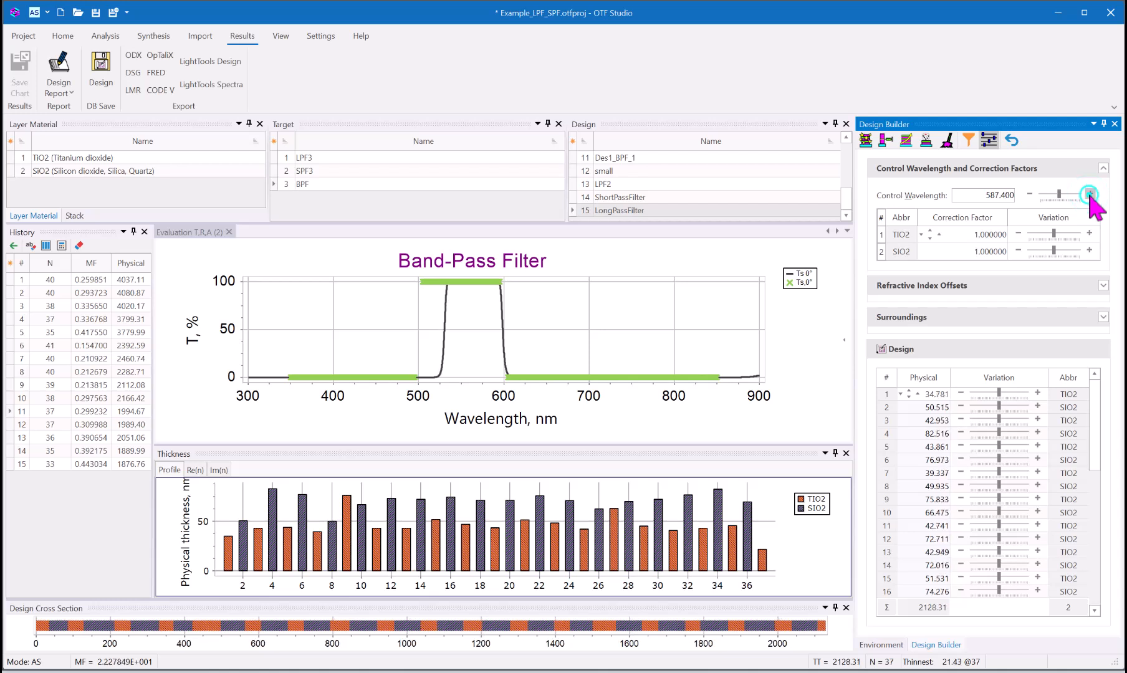
left_click(1090, 195)
left_click(1089, 195)
left_click(1090, 195)
left_click(1089, 195)
left_click(1089, 195)
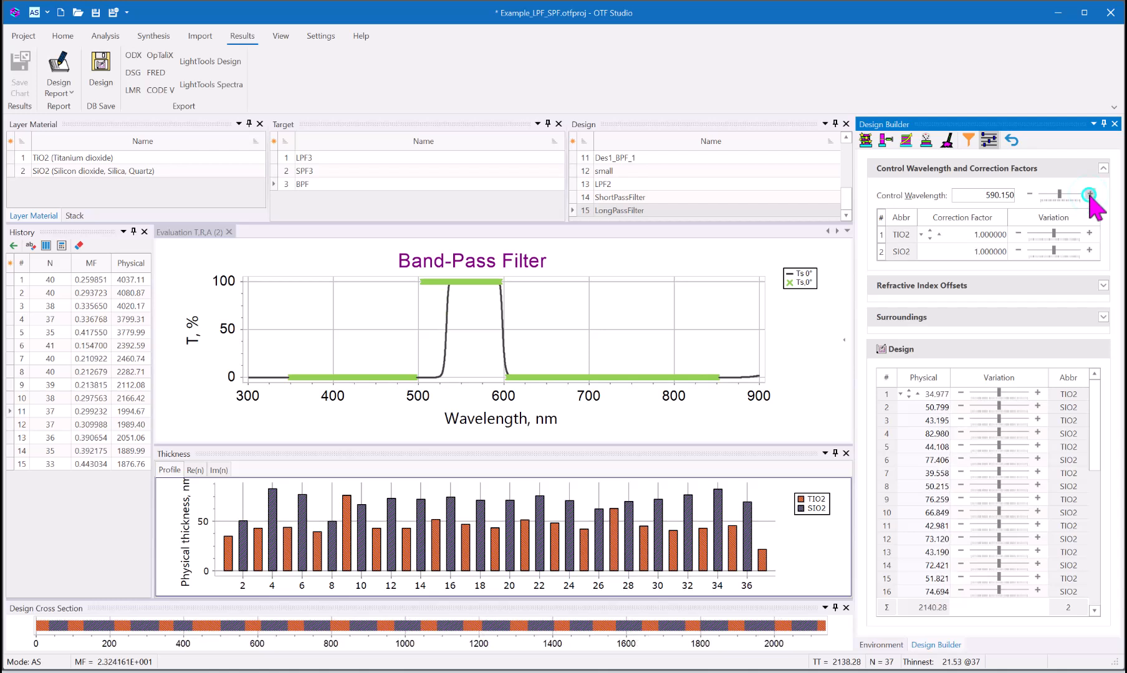
left_click(1089, 195)
left_click(1090, 195)
left_click(1090, 195)
left_click(1089, 195)
left_click(1089, 195)
left_click(1089, 196)
left_click(1089, 195)
left_click(1090, 195)
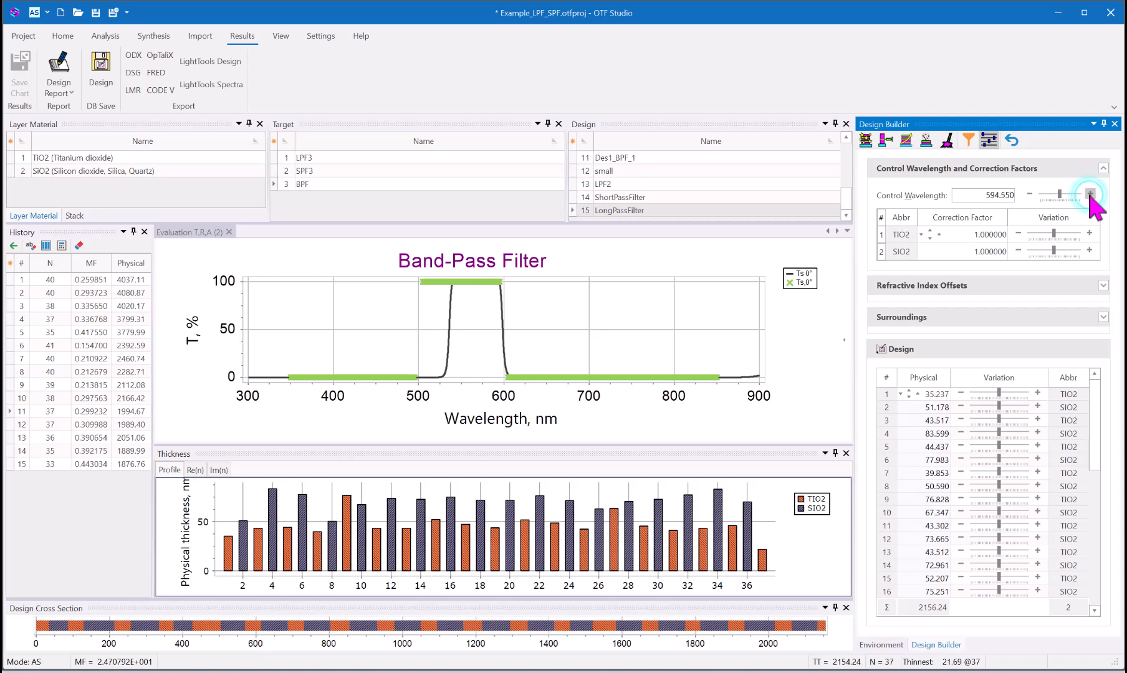
left_click(1090, 195)
left_click(1089, 195)
left_click(1090, 195)
left_click(1089, 195)
left_click(1090, 195)
left_click(1090, 195)
left_click(1089, 195)
left_click(1090, 195)
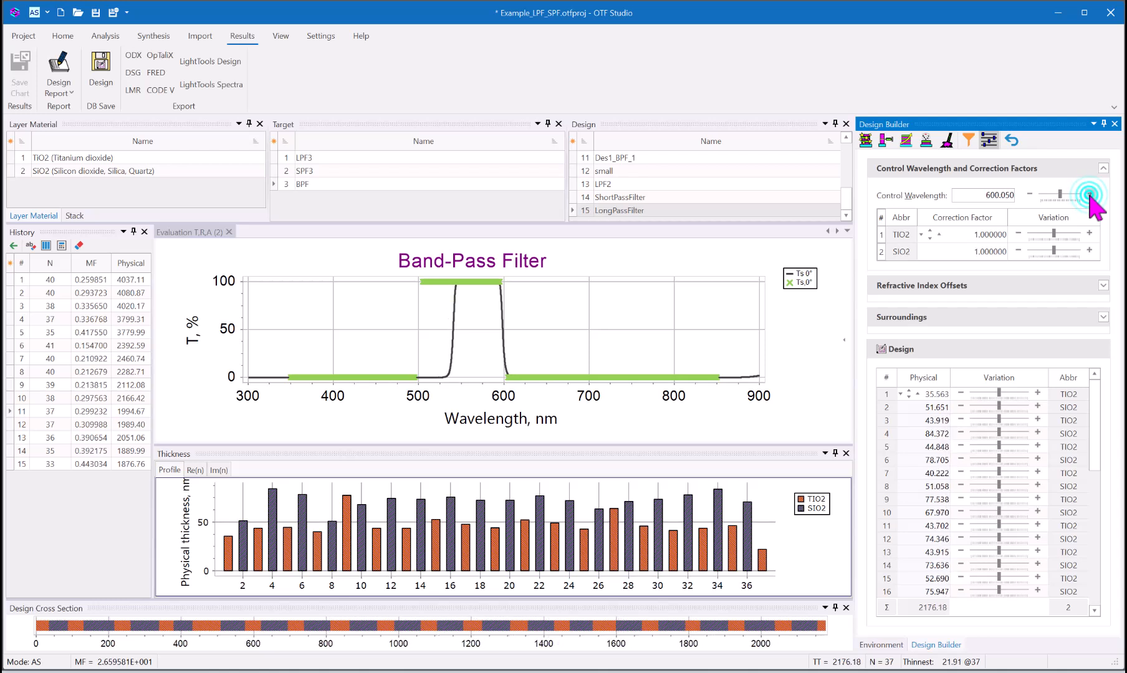
left_click(1089, 195)
left_click(1089, 195)
left_click(1089, 195)
left_click(1089, 195)
left_click(1089, 195)
left_click(1089, 195)
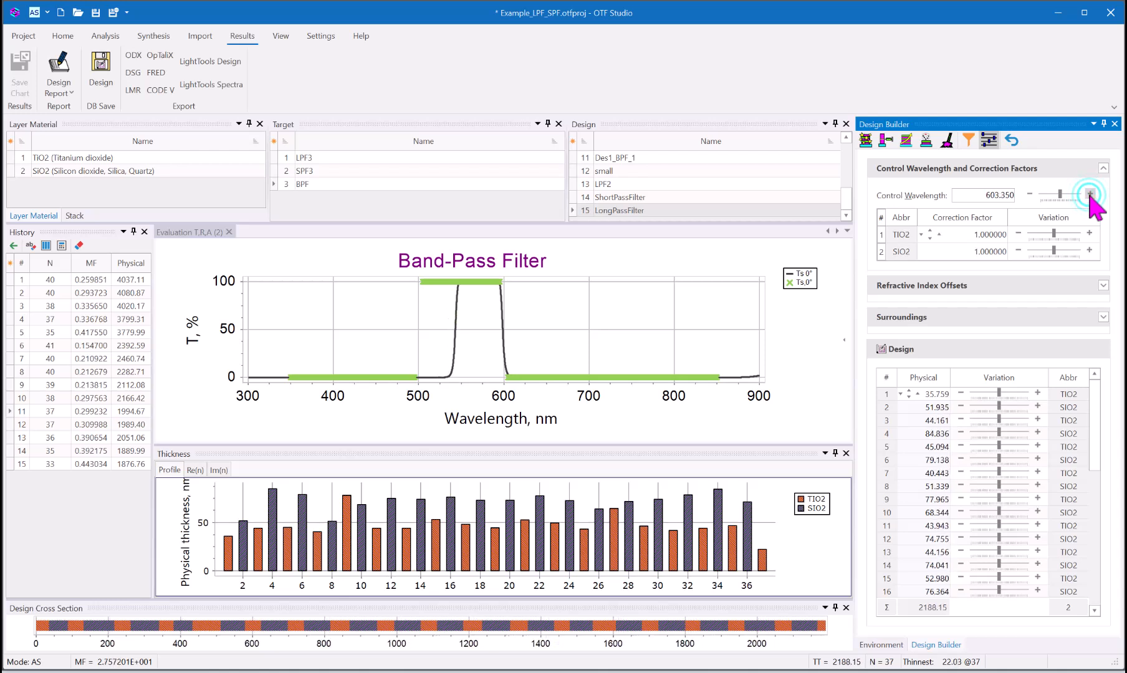
left_click(1089, 195)
left_click(1090, 196)
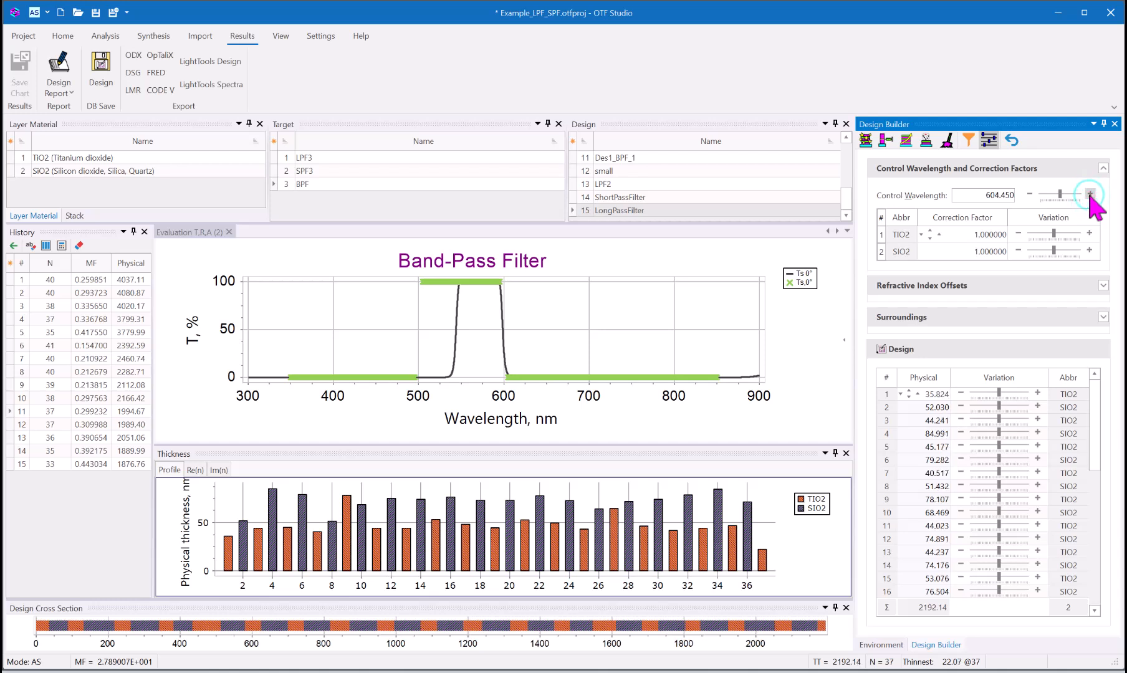
left_click(1090, 196)
left_click(1090, 196)
left_click(1090, 195)
left_click(1090, 195)
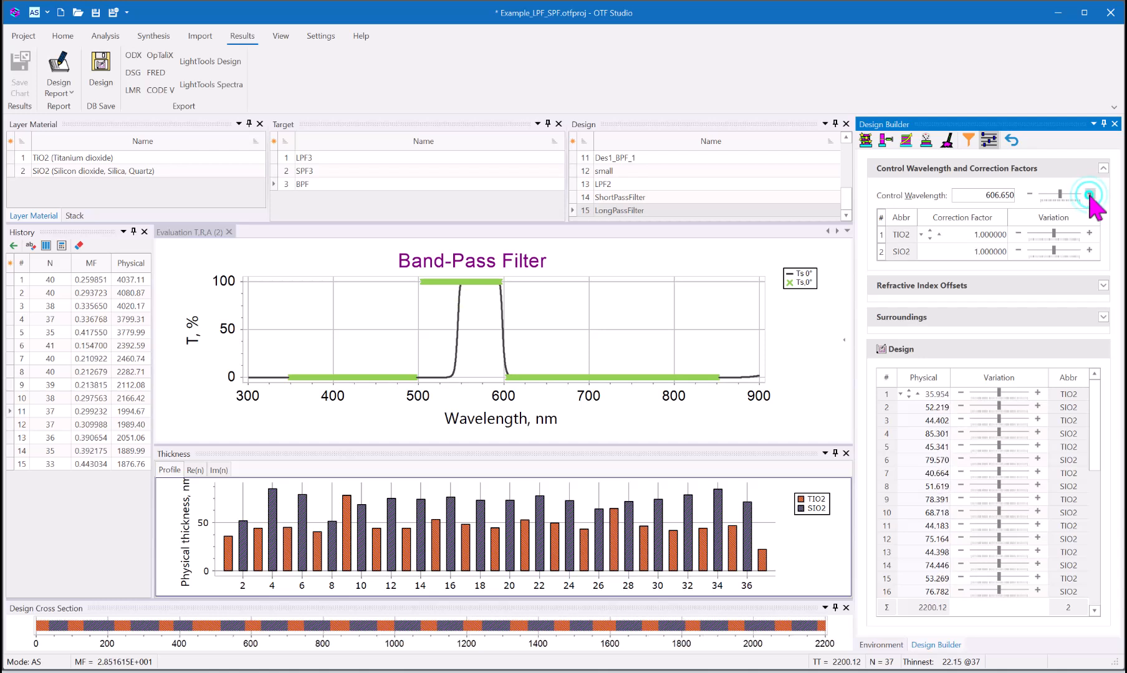
left_click(1089, 195)
left_click(1090, 195)
left_click(1089, 195)
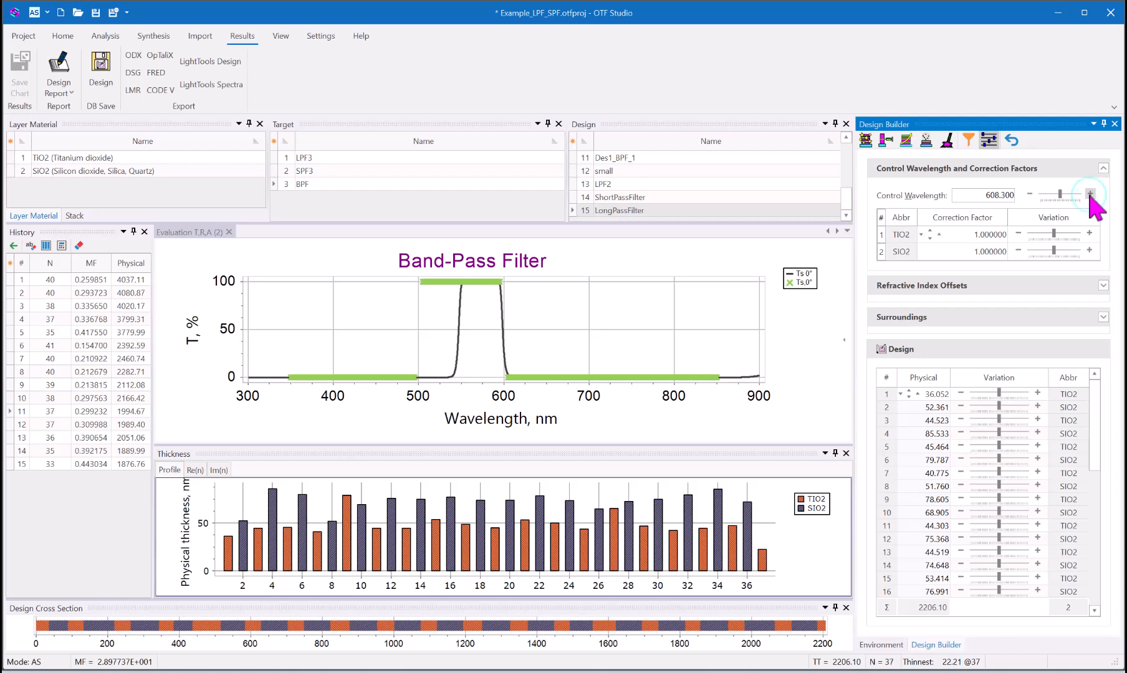
left_click(1089, 195)
left_click(1090, 195)
left_click(1089, 195)
left_click(1090, 195)
left_click(1090, 196)
left_click(1090, 195)
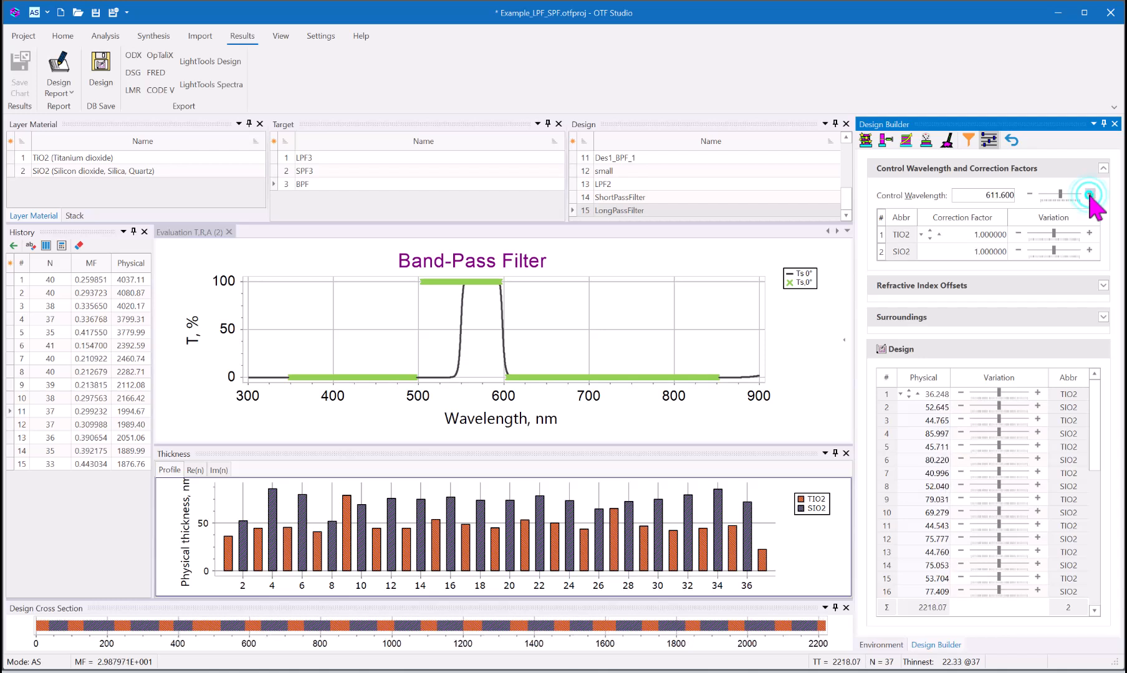
left_click(1090, 195)
left_click(1090, 196)
left_click(1090, 195)
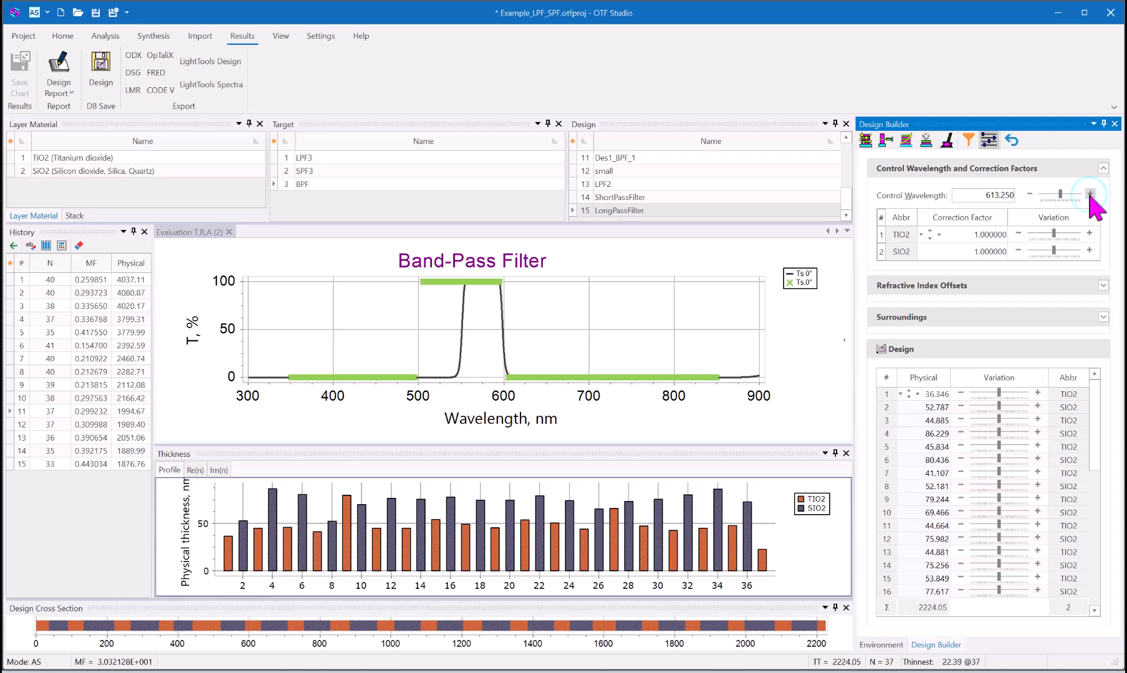
Lower the control wavelength incrementally to 586.300 nm.
left_click(1029, 194)
left_click(1029, 194)
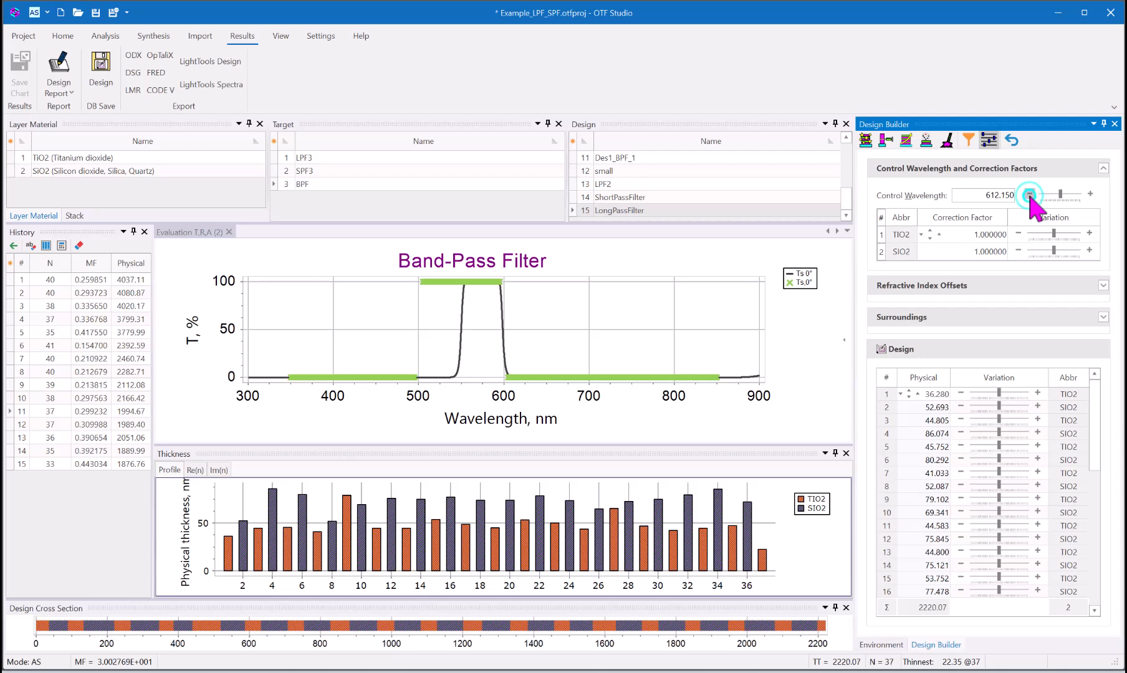
left_click(1030, 194)
left_click(1029, 194)
left_click(1029, 194)
left_click(1029, 194)
left_click(1029, 194)
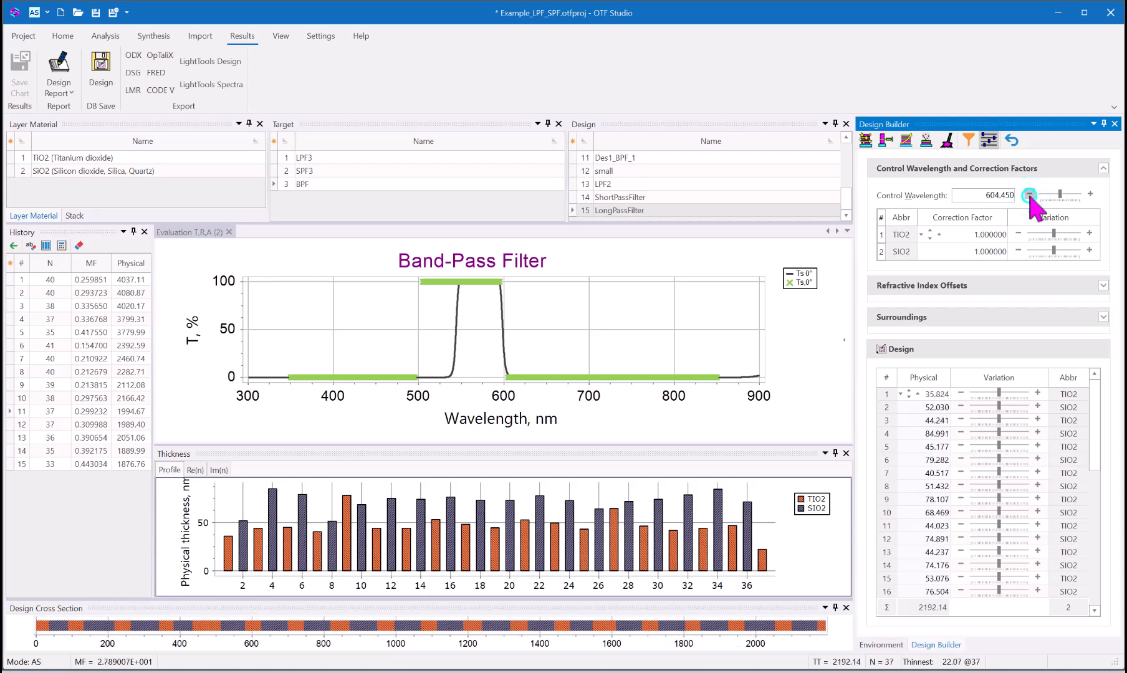
left_click(1029, 195)
left_click(1029, 194)
left_click(1029, 195)
left_click(1029, 195)
left_click(1029, 194)
left_click(1029, 194)
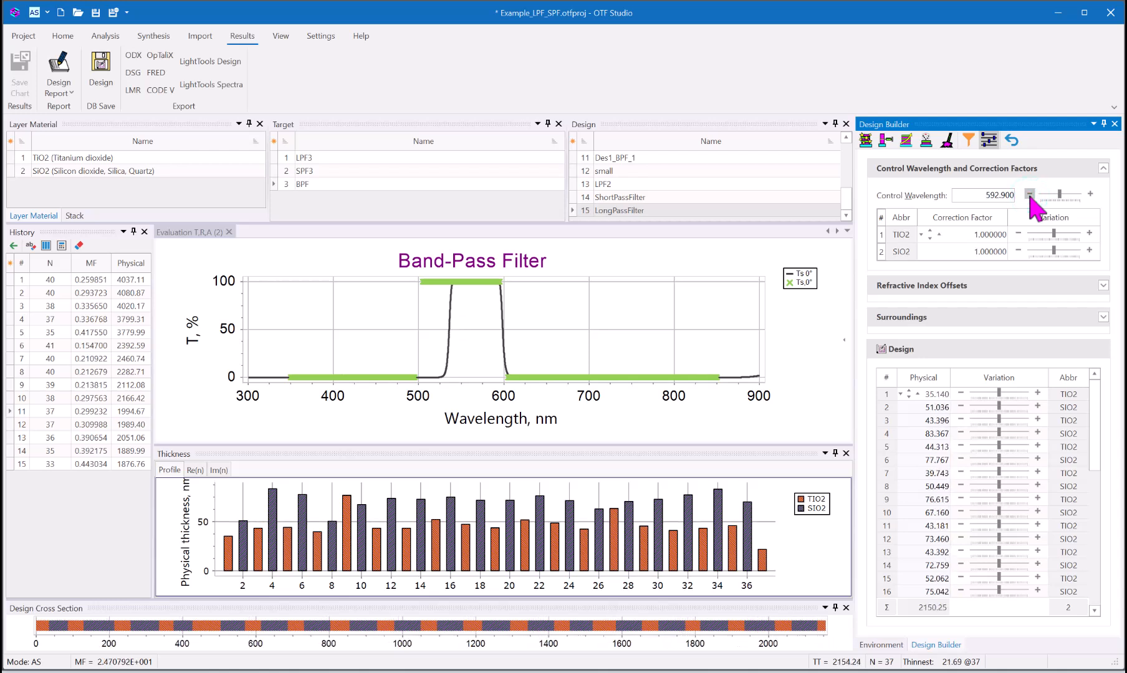
left_click(1029, 195)
left_click(1029, 194)
left_click(1029, 195)
left_click(1029, 195)
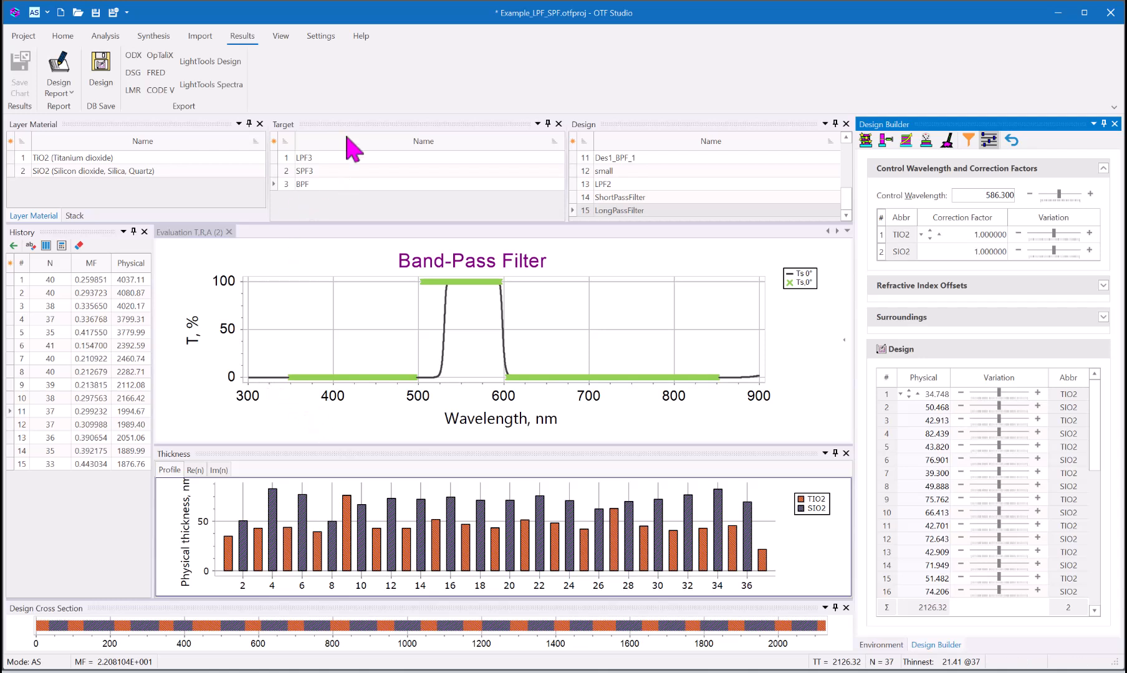
Set the transmittance and reflectance intensity units to optical density (OD) in the general options.
left_click(321, 36)
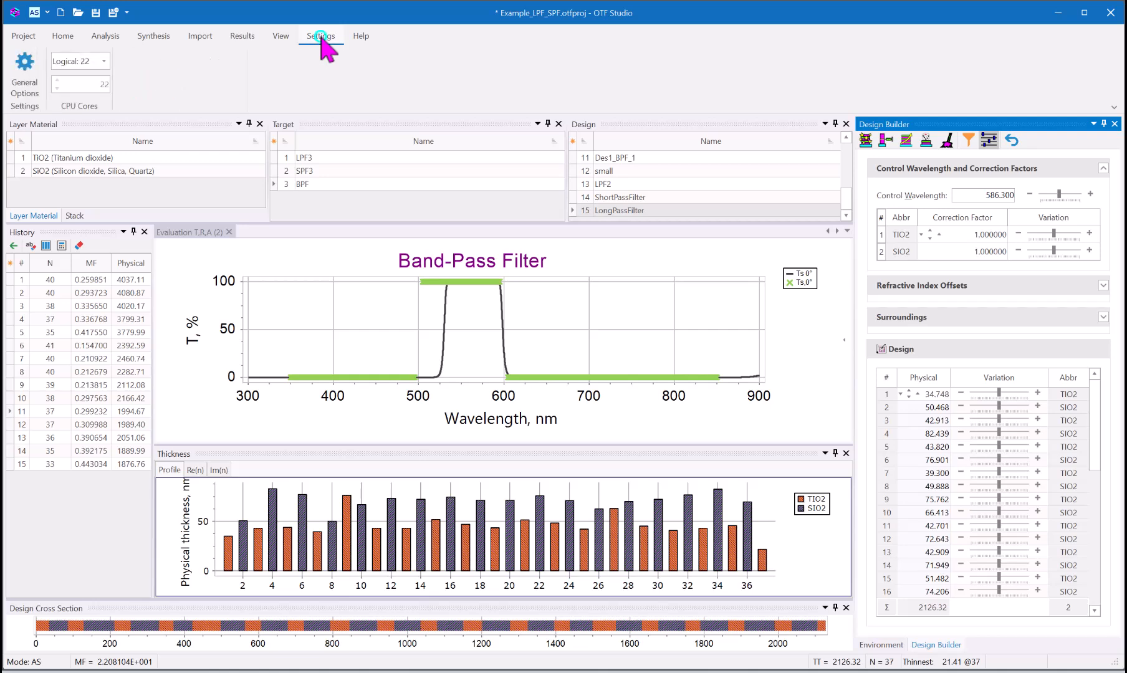
left_click(25, 75)
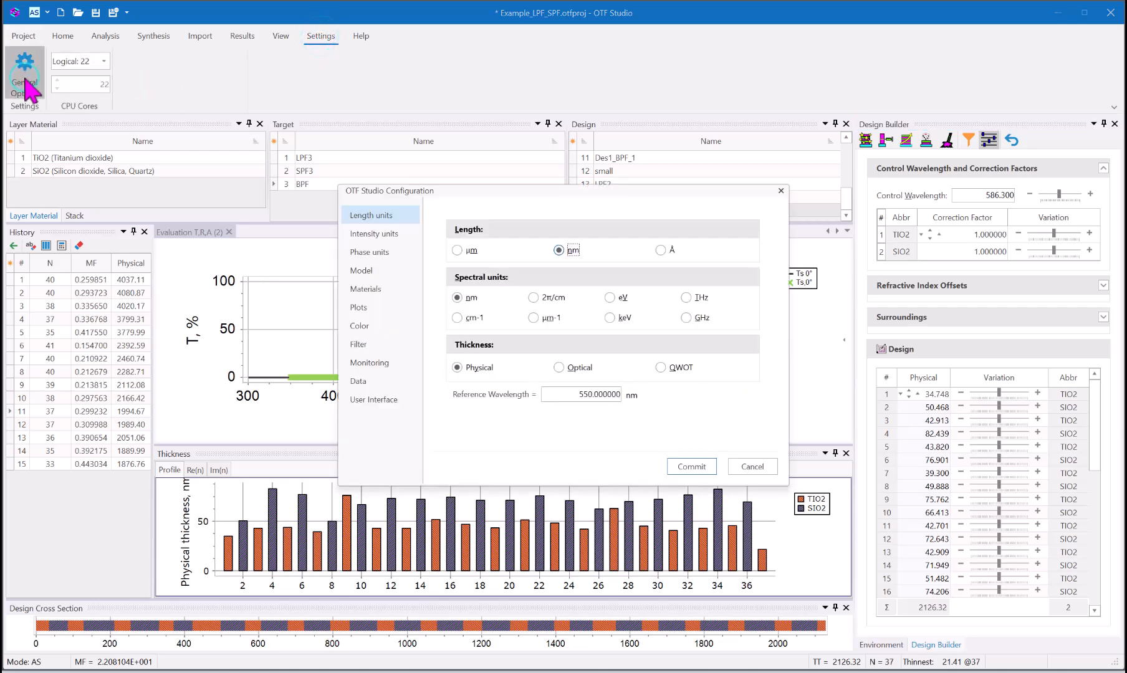
left_click(378, 237)
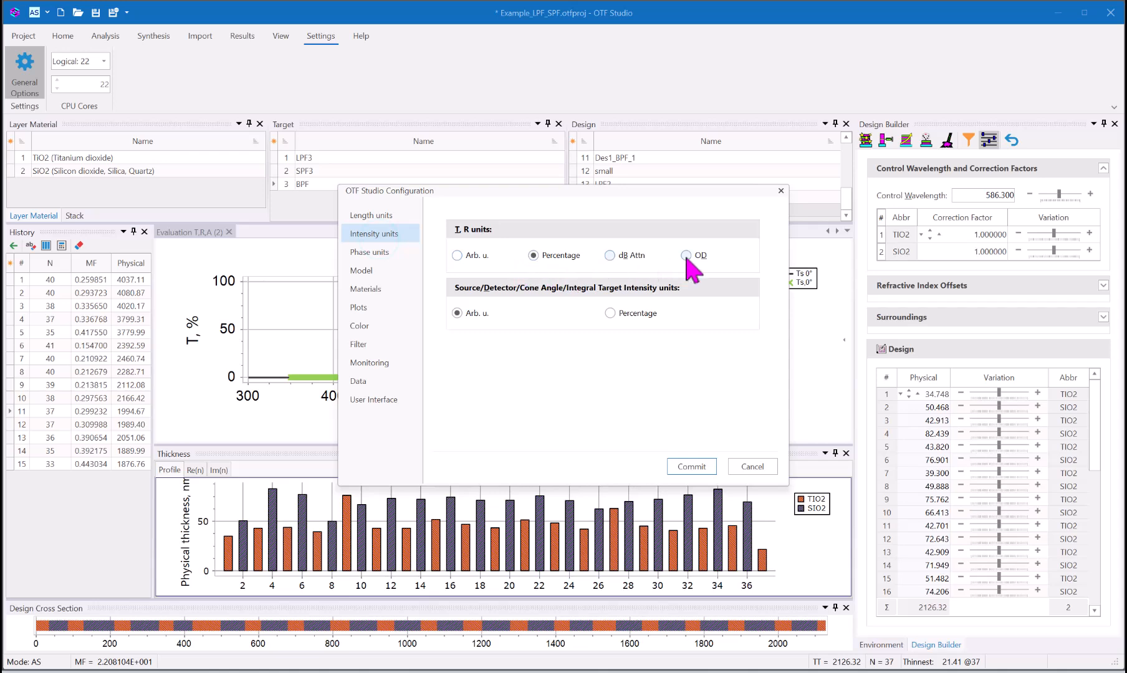
left_click(699, 466)
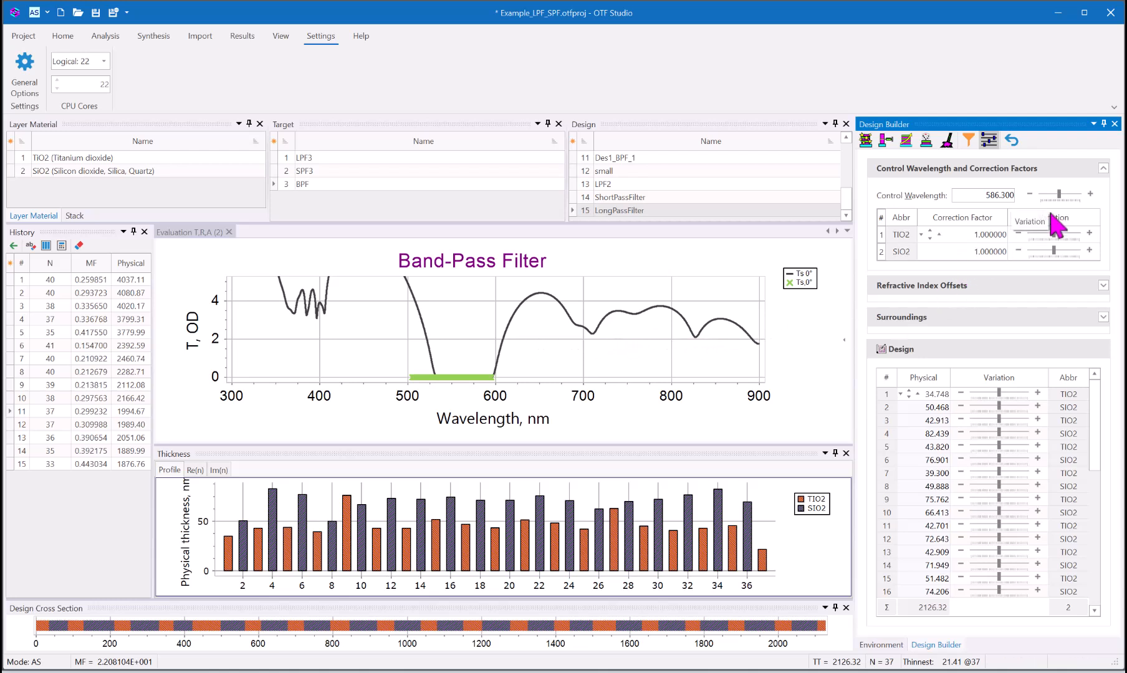
Raise the control wavelength incrementally to about 600 nm to shift the passband's short-wavelength edge on the optical density plot.
left_click(1090, 194)
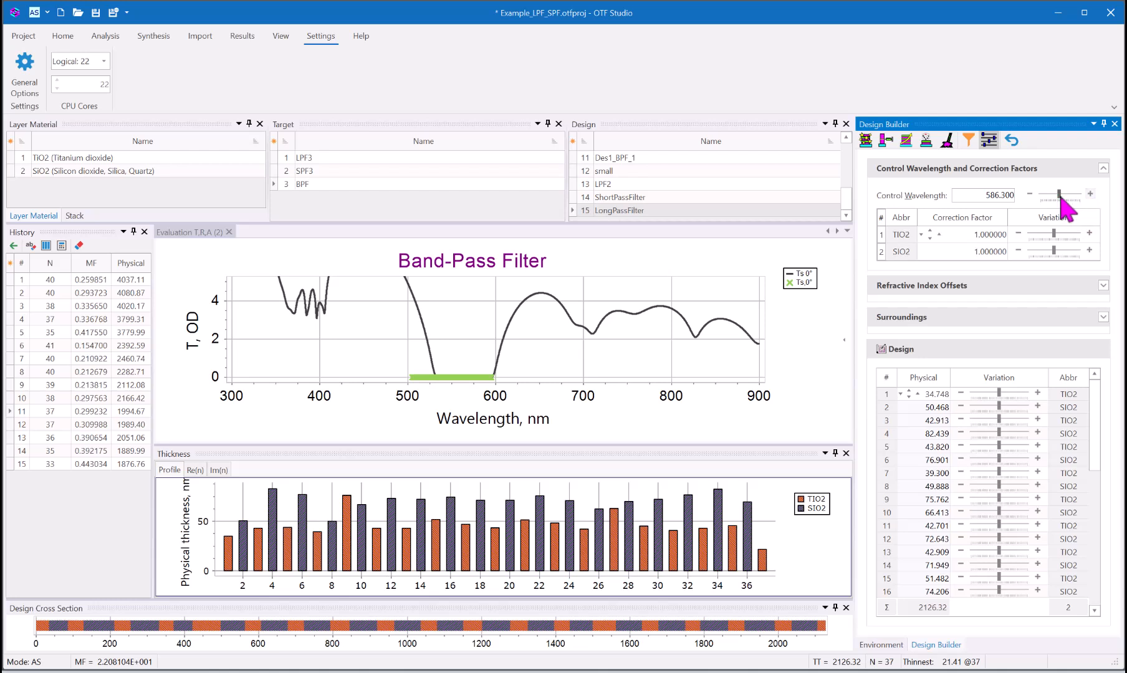
left_click(1090, 194)
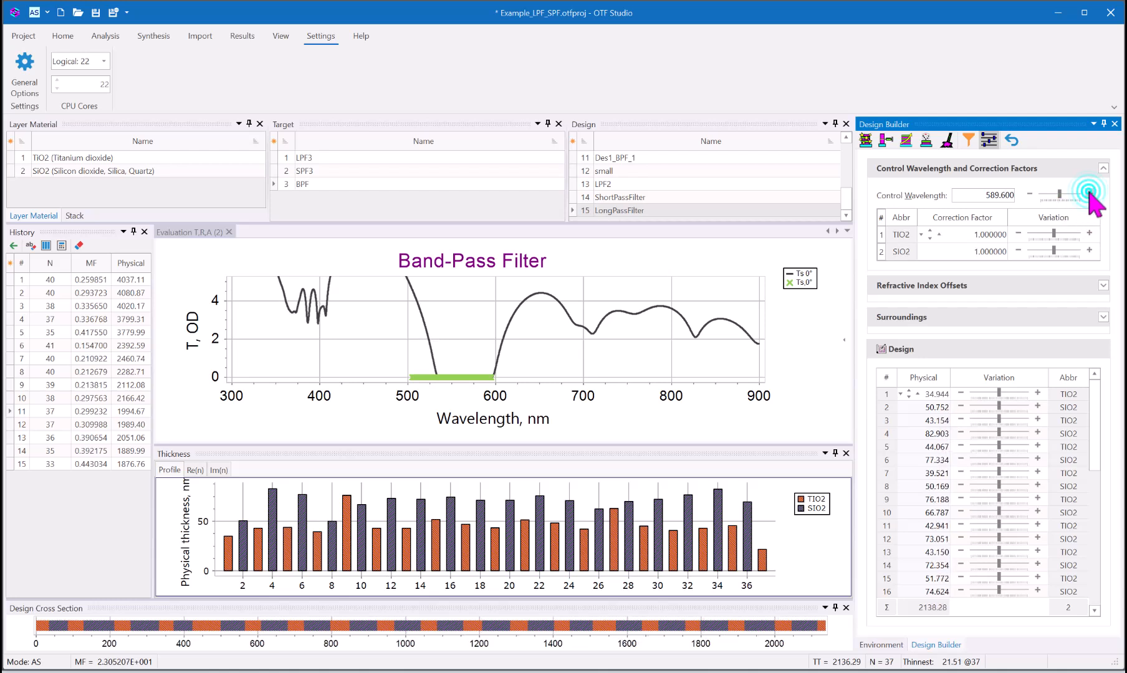
left_click(1089, 194)
left_click(1089, 194)
left_click(1090, 194)
left_click(1089, 193)
left_click(1090, 194)
left_click(1090, 194)
left_click(1090, 194)
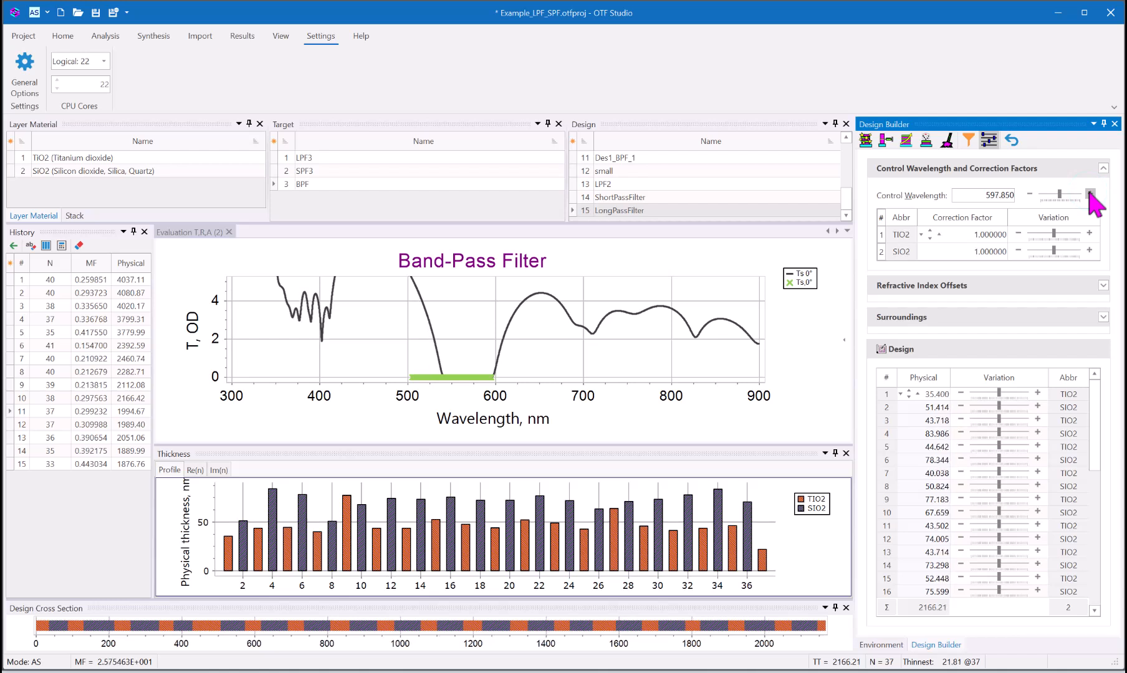
left_click(1089, 194)
left_click(1090, 194)
left_click(1090, 194)
left_click(1090, 194)
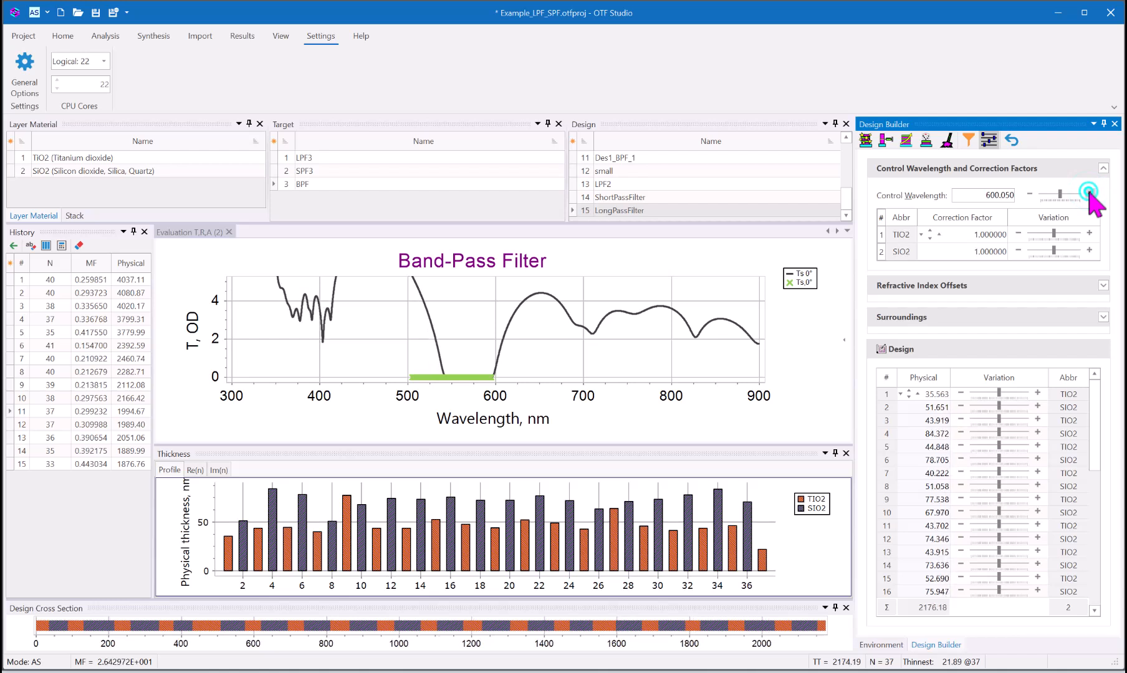
Lower the control wavelength incrementally to 556.050 nm to widen the passband toward shorter wavelengths.
left_click(1031, 194)
left_click(1030, 194)
left_click(1030, 194)
left_click(1030, 195)
left_click(1030, 194)
left_click(1031, 195)
left_click(1031, 194)
left_click(1031, 195)
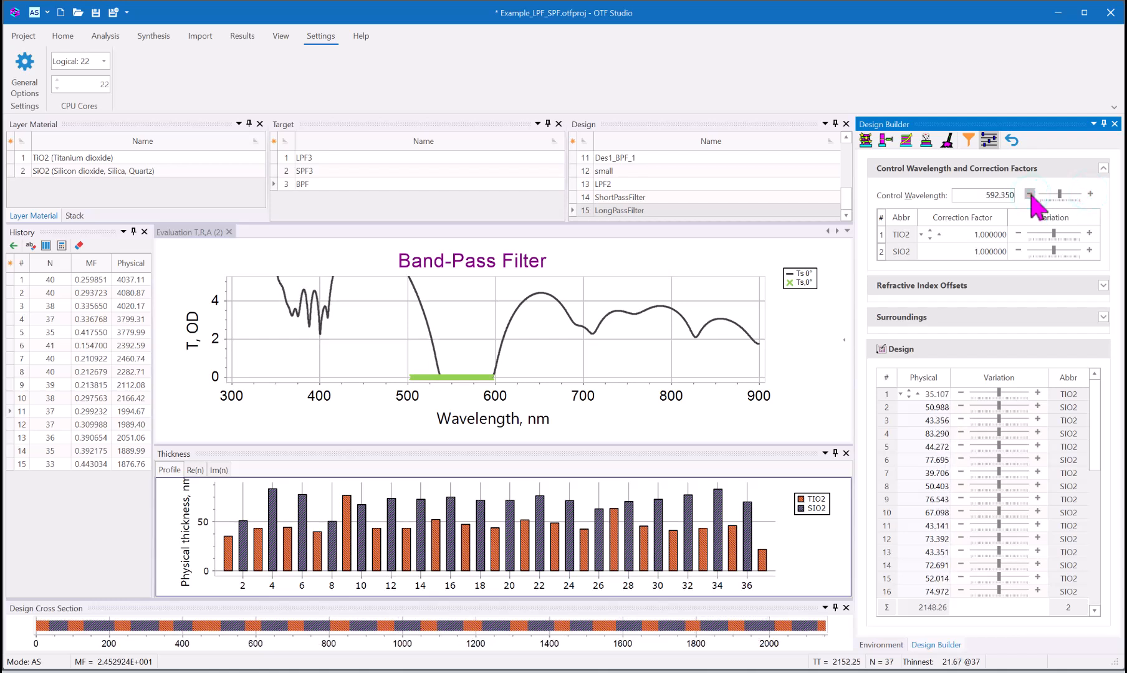
left_click(1030, 195)
left_click(1030, 195)
left_click(1031, 194)
left_click(1030, 195)
left_click(1031, 194)
left_click(1030, 194)
left_click(1030, 194)
left_click(1031, 194)
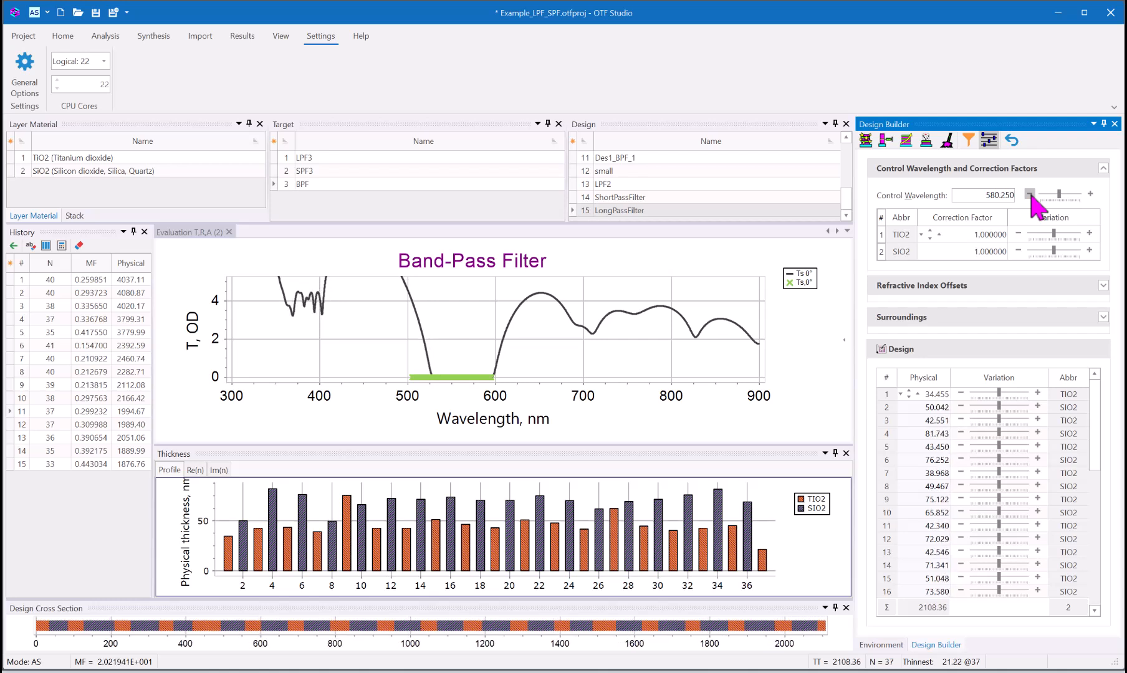
left_click(1030, 195)
left_click(1031, 195)
left_click(1031, 195)
left_click(1030, 195)
left_click(1031, 195)
left_click(1030, 195)
left_click(1031, 194)
left_click(1030, 194)
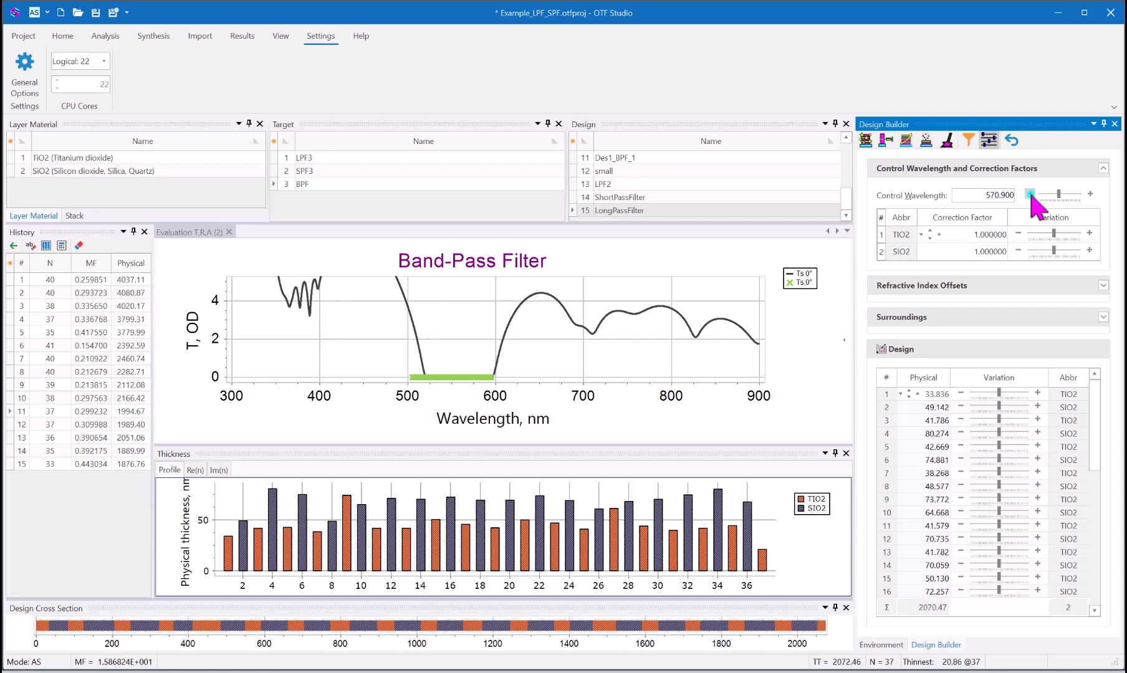
left_click(1030, 194)
left_click(1030, 194)
left_click(1030, 194)
left_click(1030, 195)
left_click(1030, 195)
left_click(1031, 194)
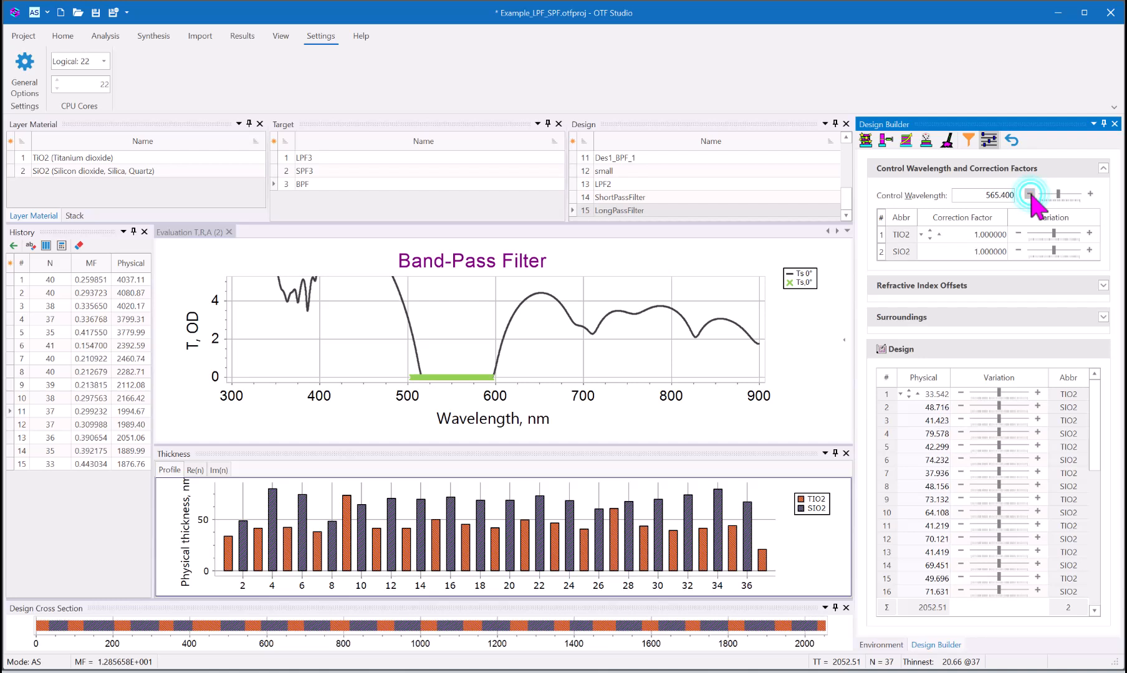
left_click(1031, 195)
left_click(1031, 195)
left_click(1031, 194)
left_click(1031, 195)
left_click(1030, 195)
left_click(1031, 195)
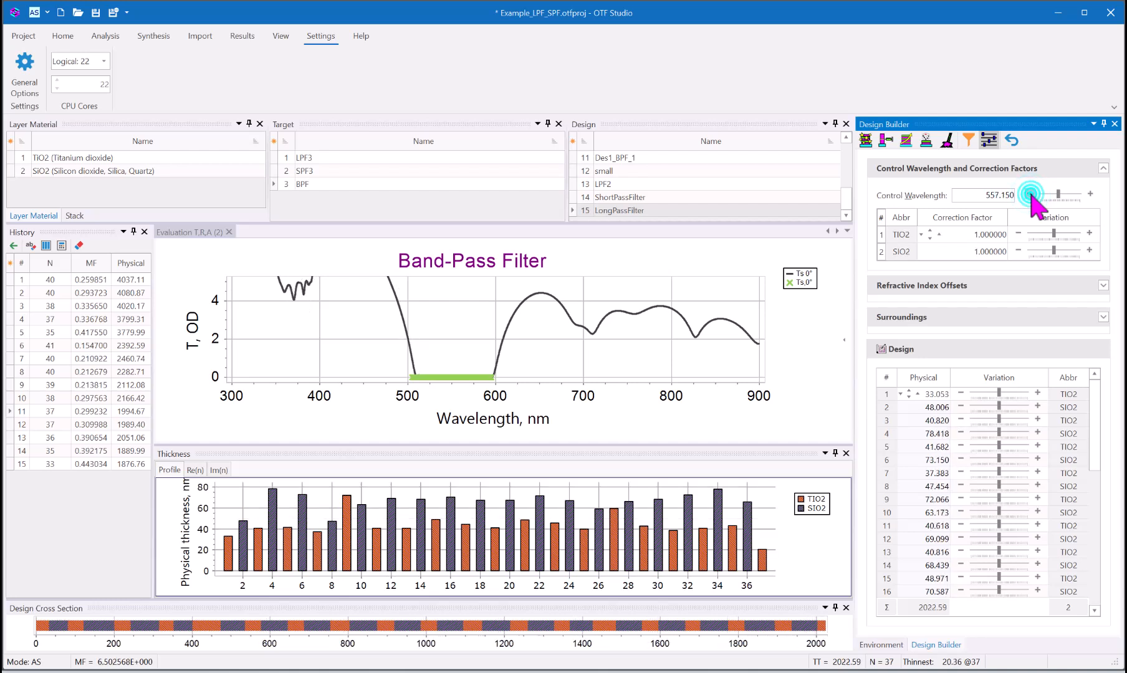
left_click(1031, 195)
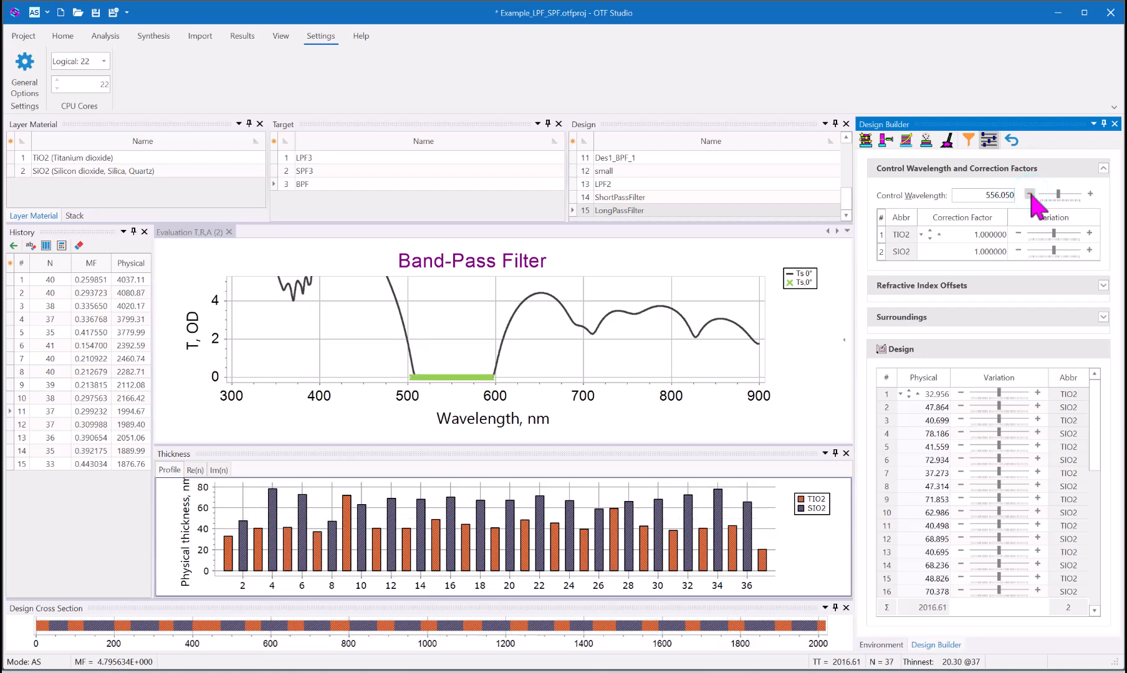